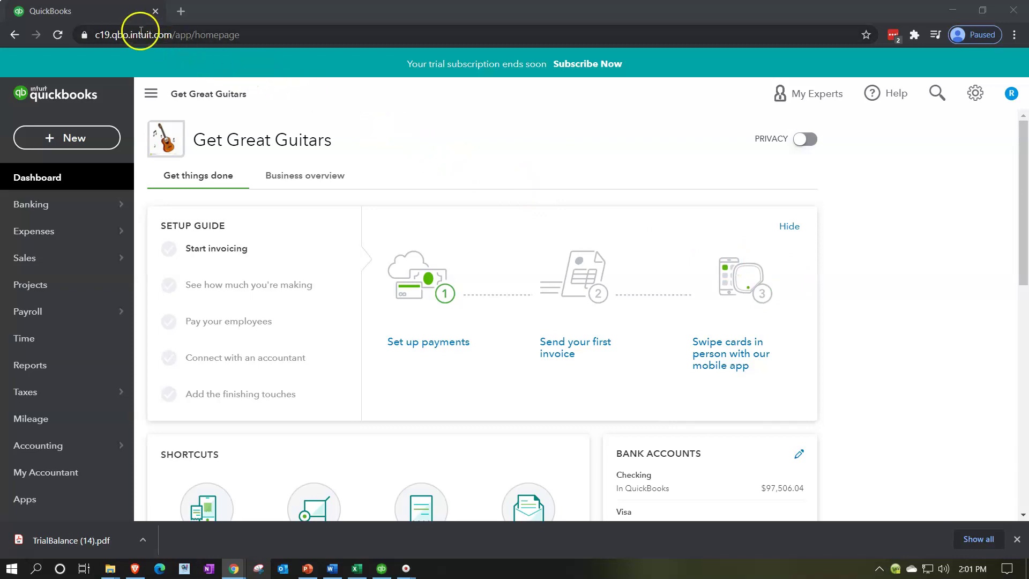
Duplicate the QuickBooks homepage browser tab twice so that three tabs are available.
right_click(94, 10)
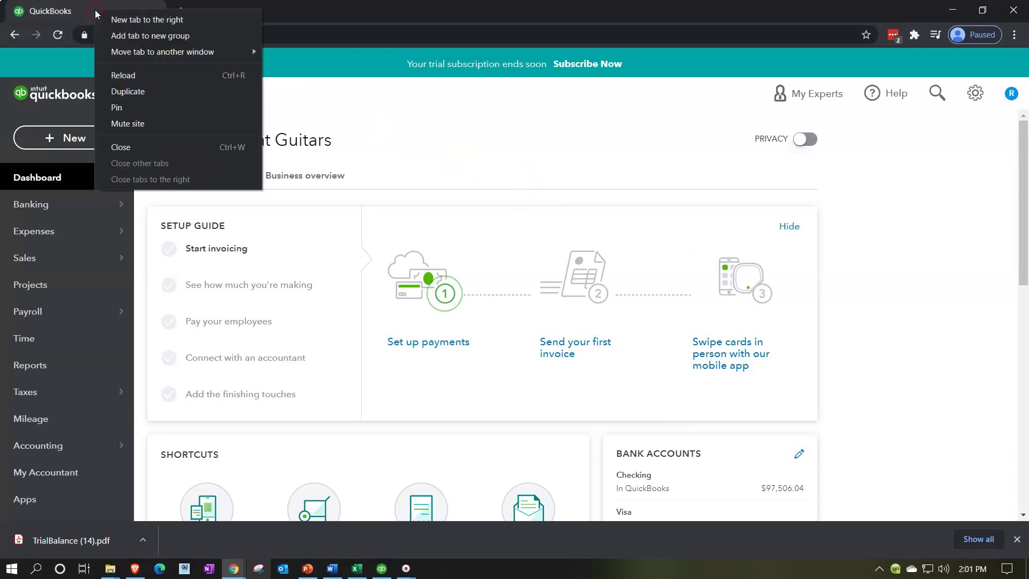
left_click(134, 92)
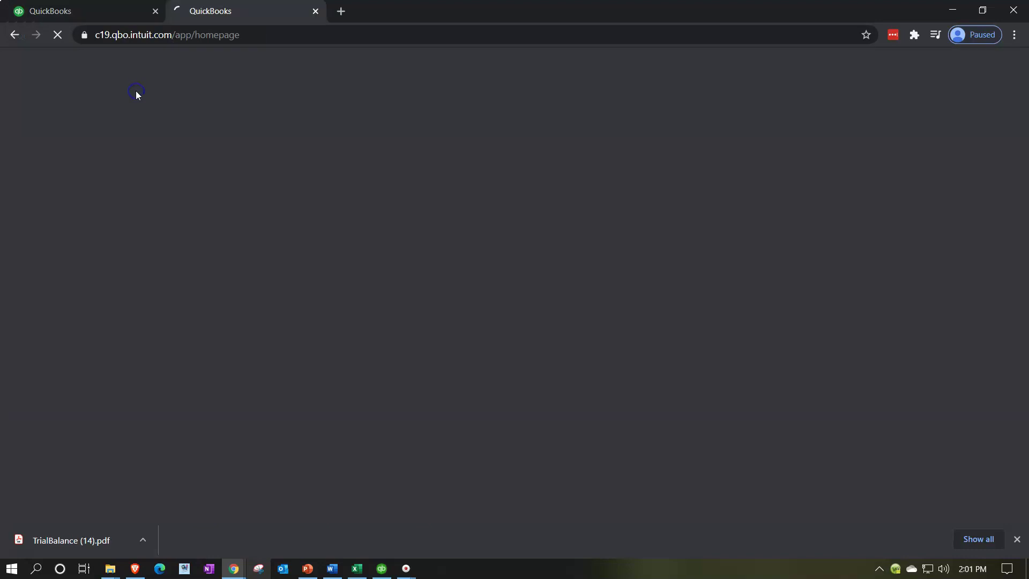
right_click(260, 13)
left_click(282, 94)
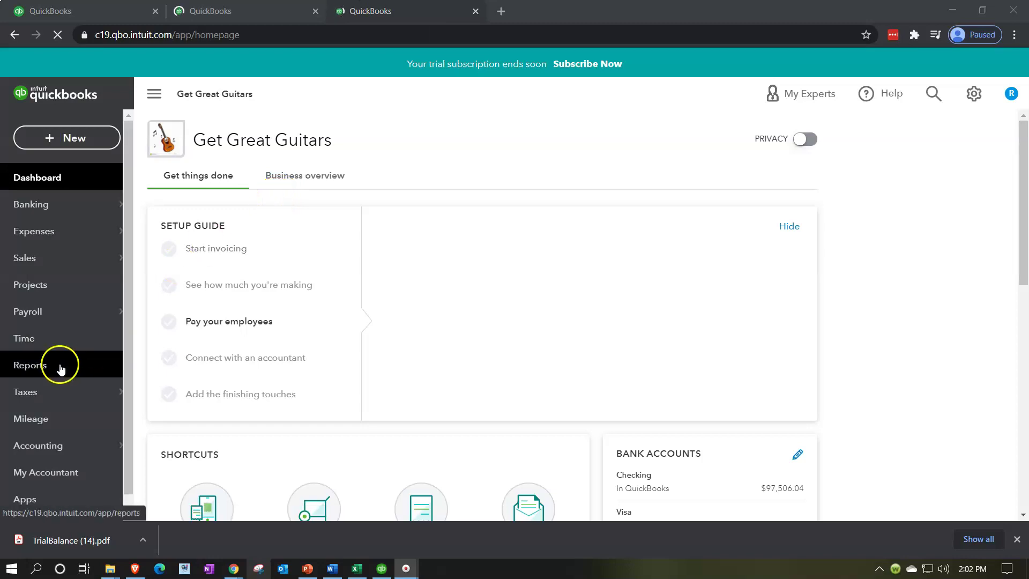
Open the Balance Sheet report in the third browser tab and run it with an end date of 12/31/2021.
left_click(59, 365)
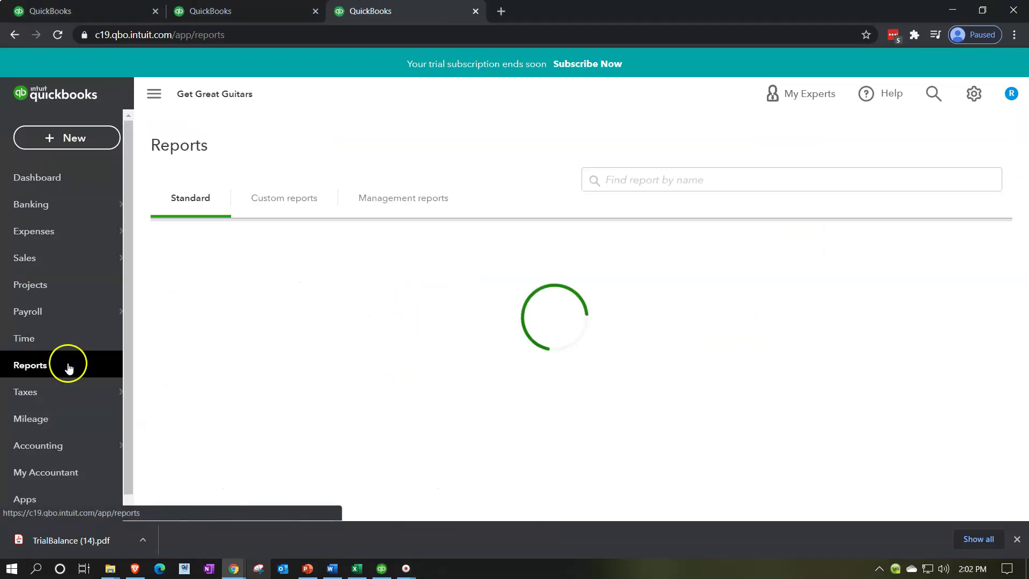
left_click(239, 417)
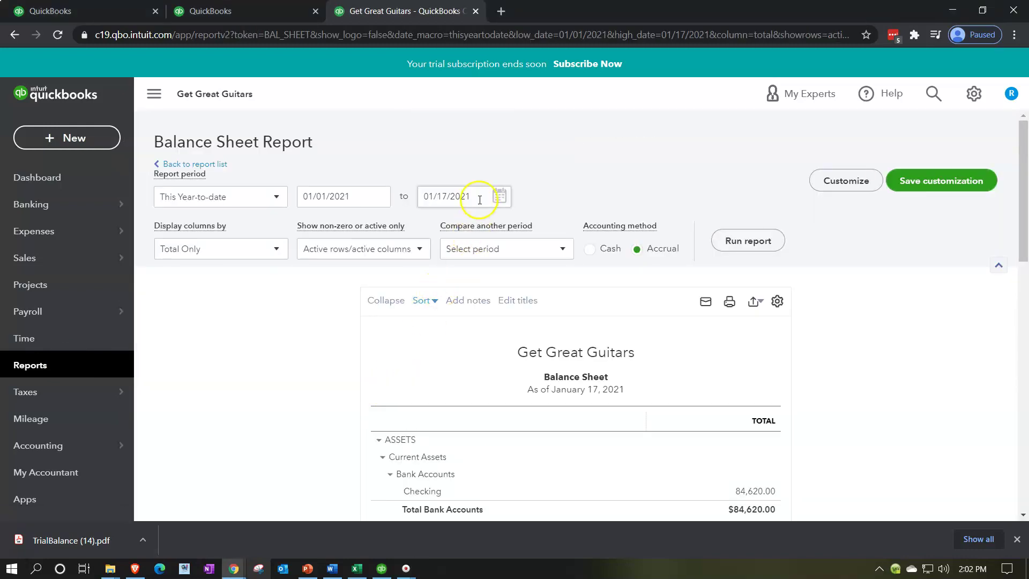
left_click(471, 196)
type("123121")
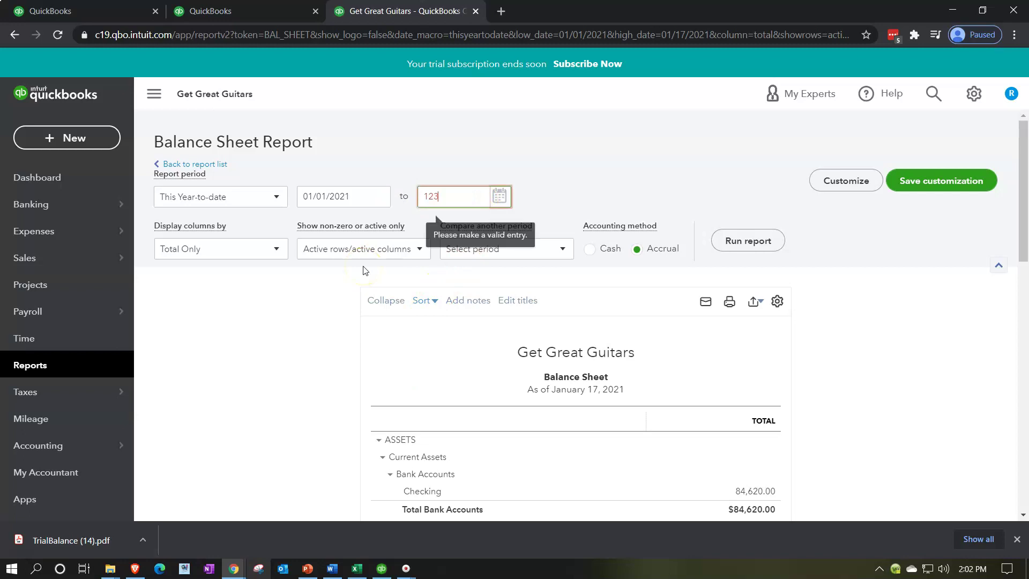
left_click(363, 270)
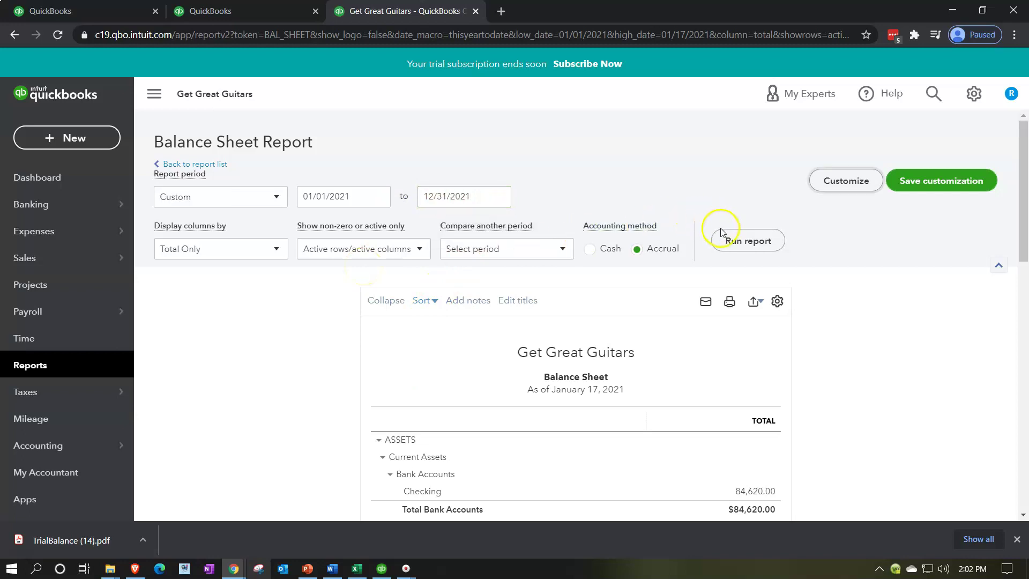
left_click(730, 240)
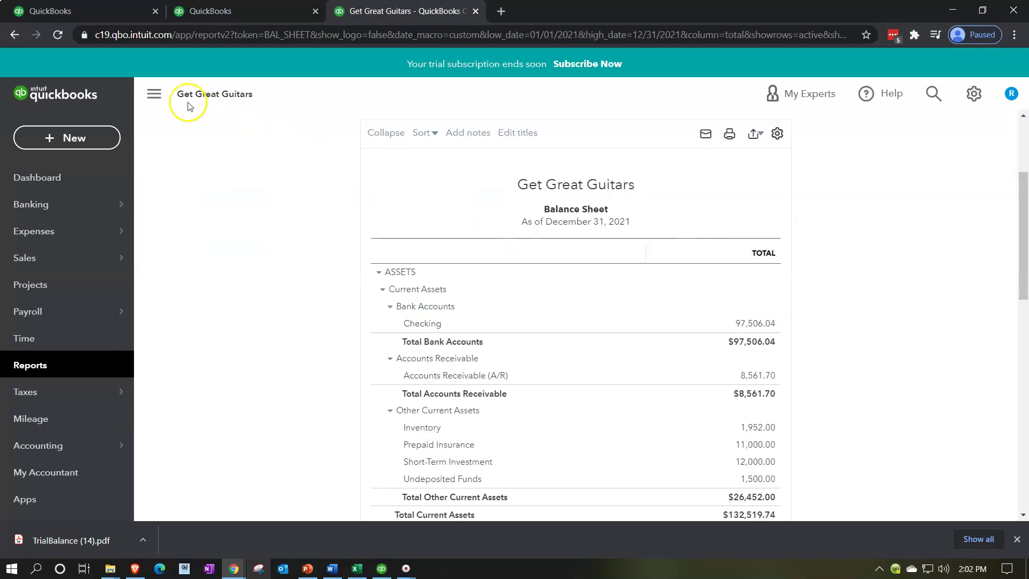
Collapse the navigation sidebar beside the balance sheet and enlarge the page to 125%.
left_click(154, 95)
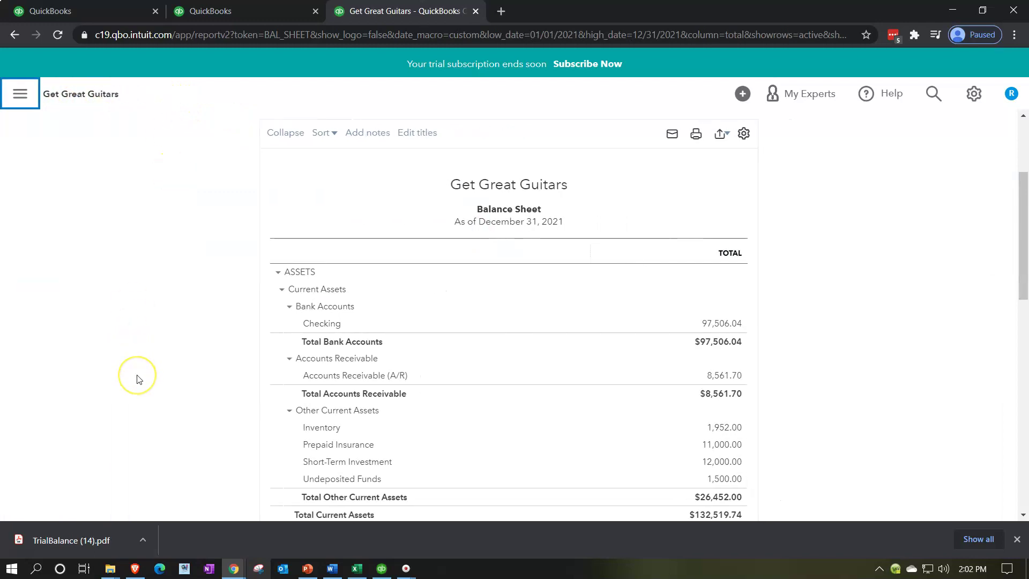
key("ctrl+plus")
key("ctrl+plus")
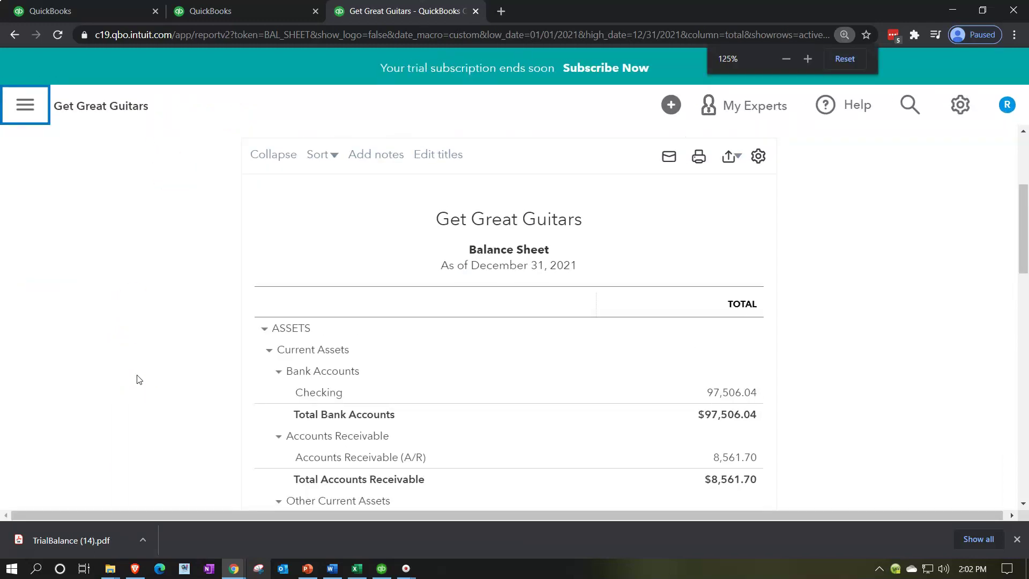
In the second browser tab, run the Profit and Loss report with an end date of 12/31/2021 and collapse the navigation sidebar.
left_click(252, 13)
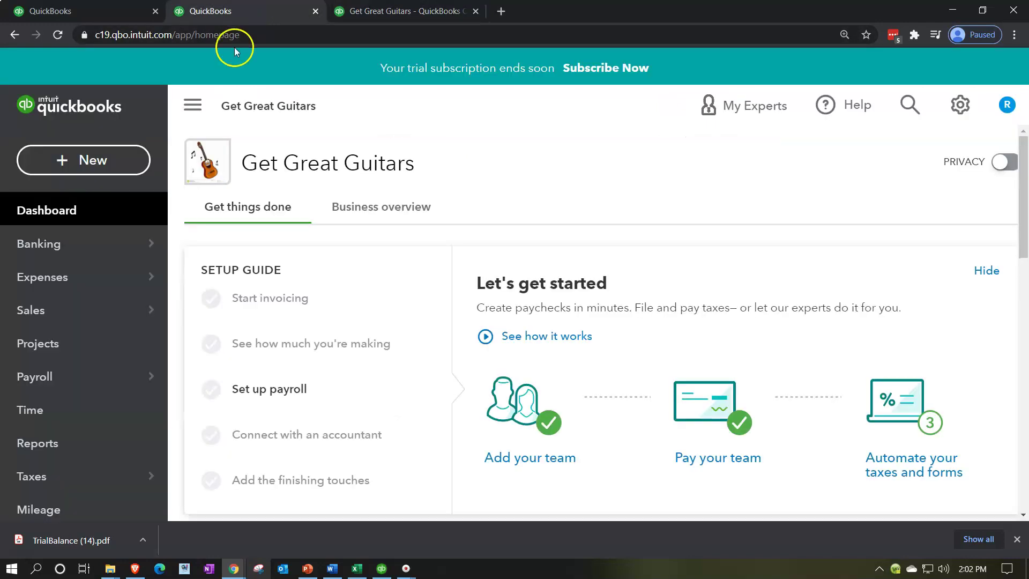
left_click(104, 434)
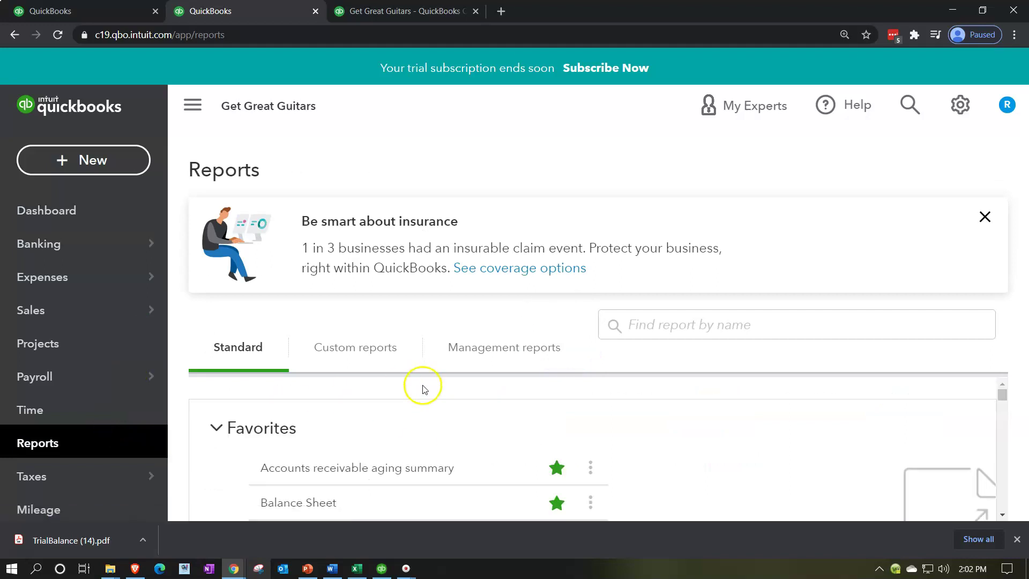
left_click(322, 470)
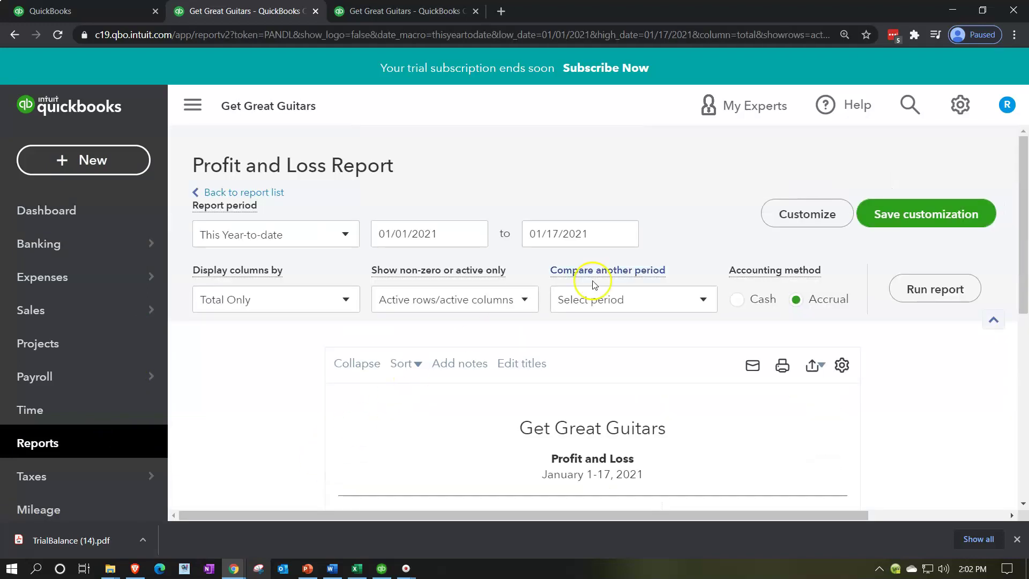
left_click(600, 237)
type("12/31/2")
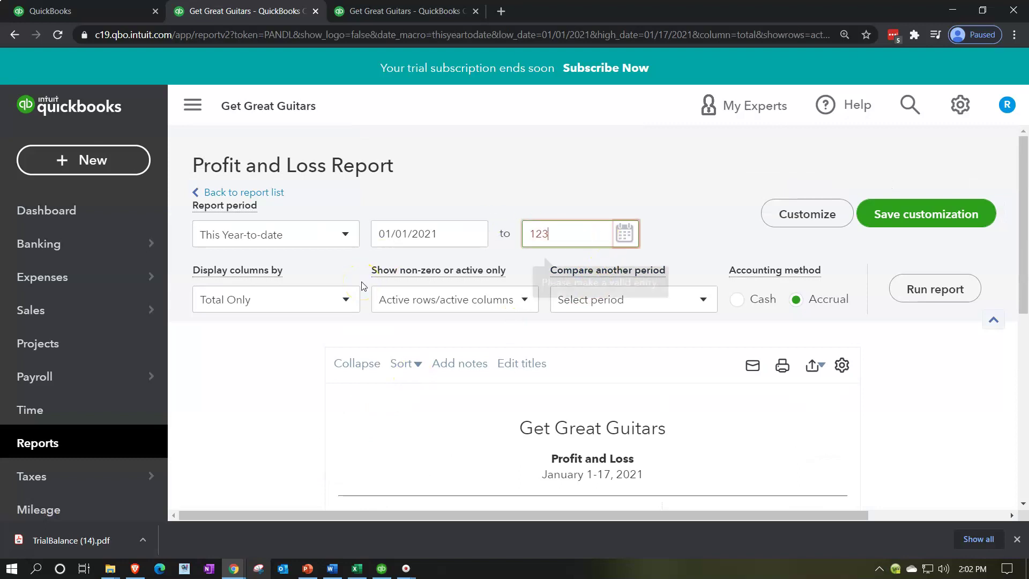
type("021")
key("Tab")
left_click(920, 290)
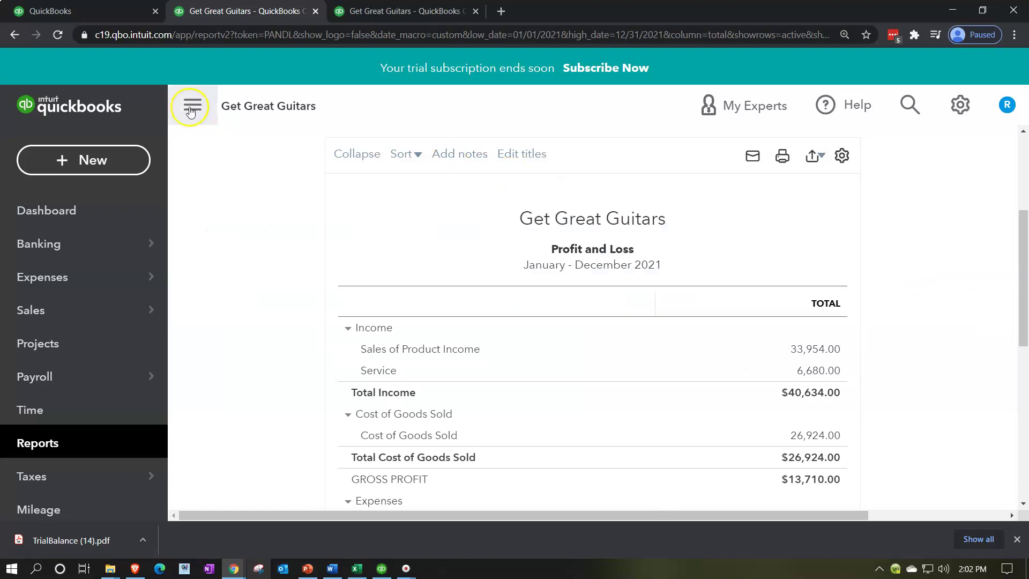
left_click(193, 106)
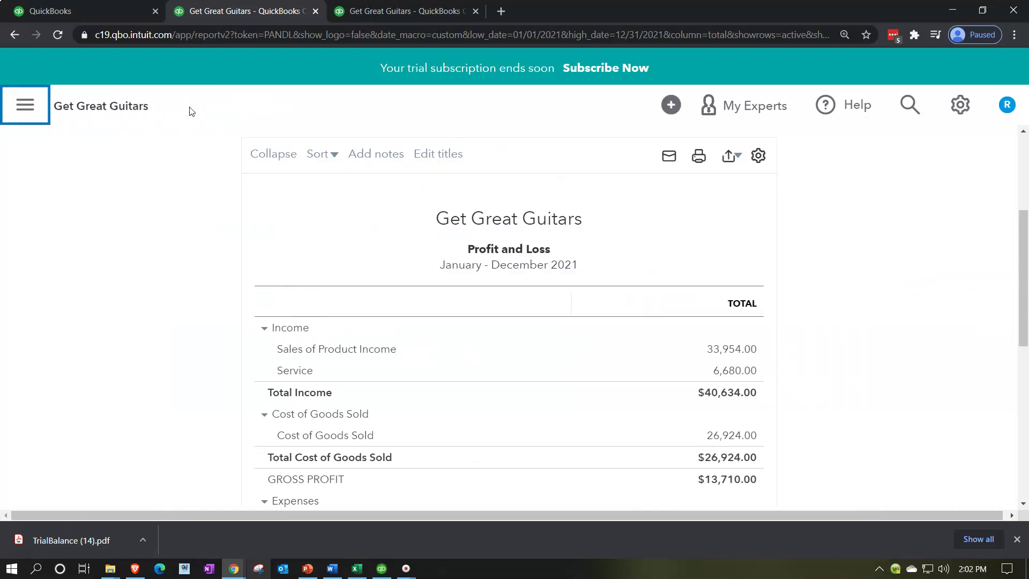
Return to the balance sheet, dismiss the downloads bar and examine the asset accounts, especially Short-Term Investment, Prepaid Insurance and Checking.
left_click(378, 16)
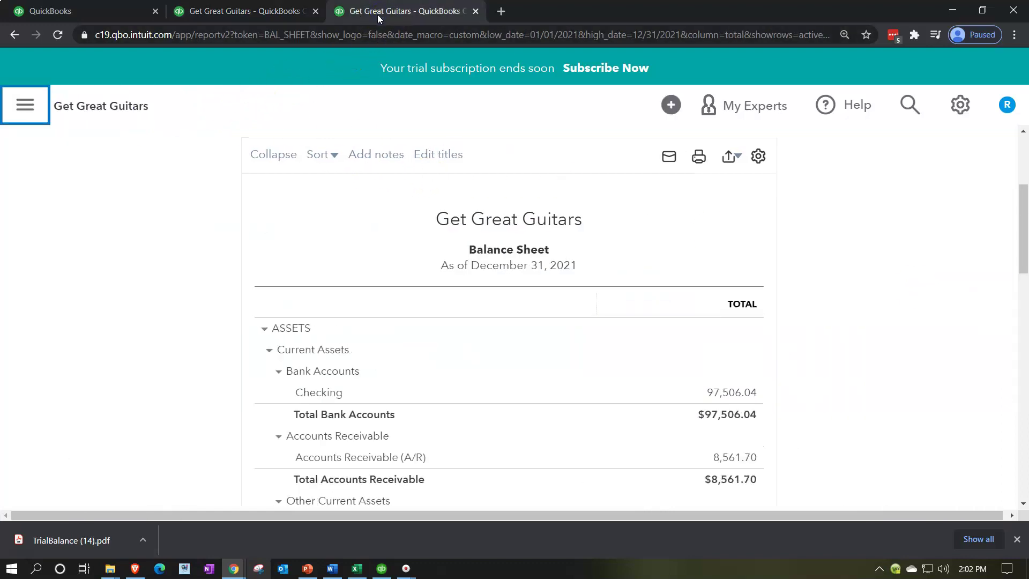
scroll(210, 365, "down", 2)
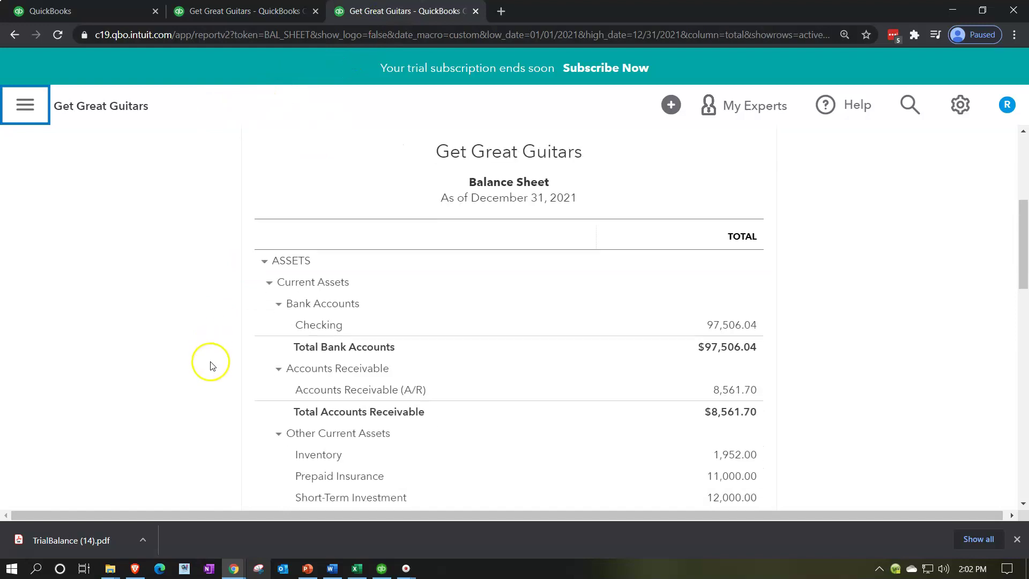
scroll(210, 364, "down", 2)
scroll(200, 249, "down", 5)
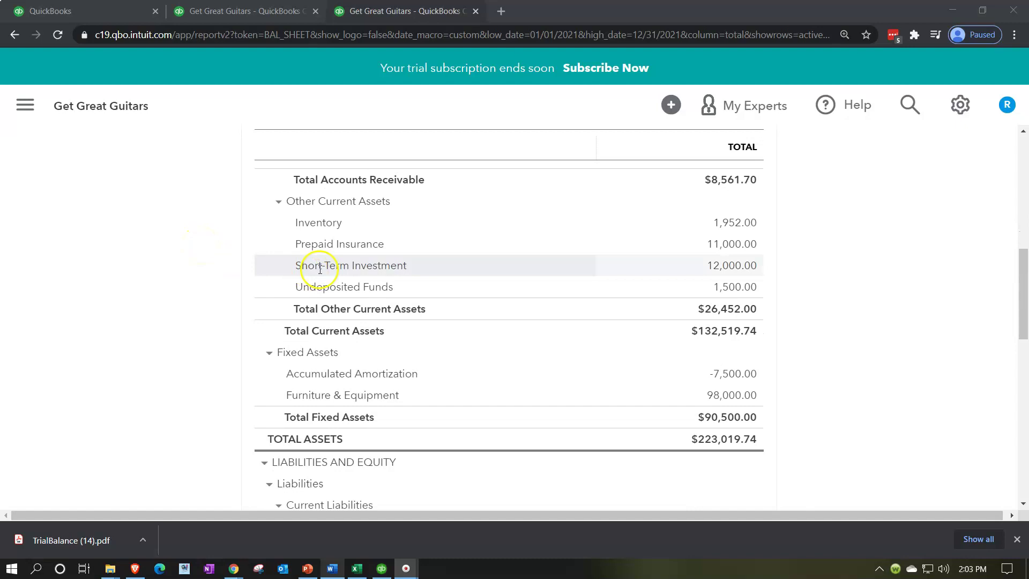
left_click(1016, 539)
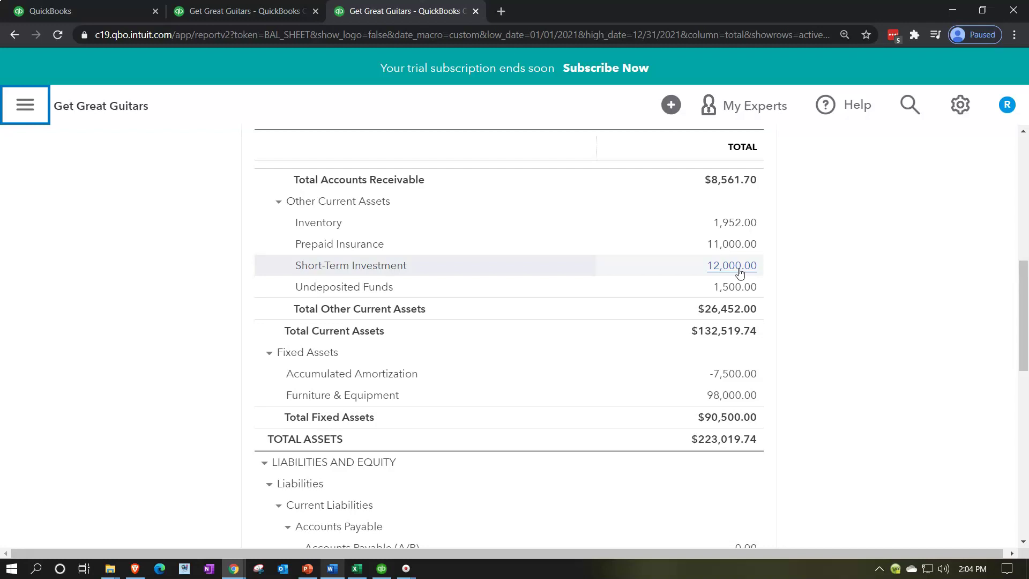
scroll(740, 273, "up", 1)
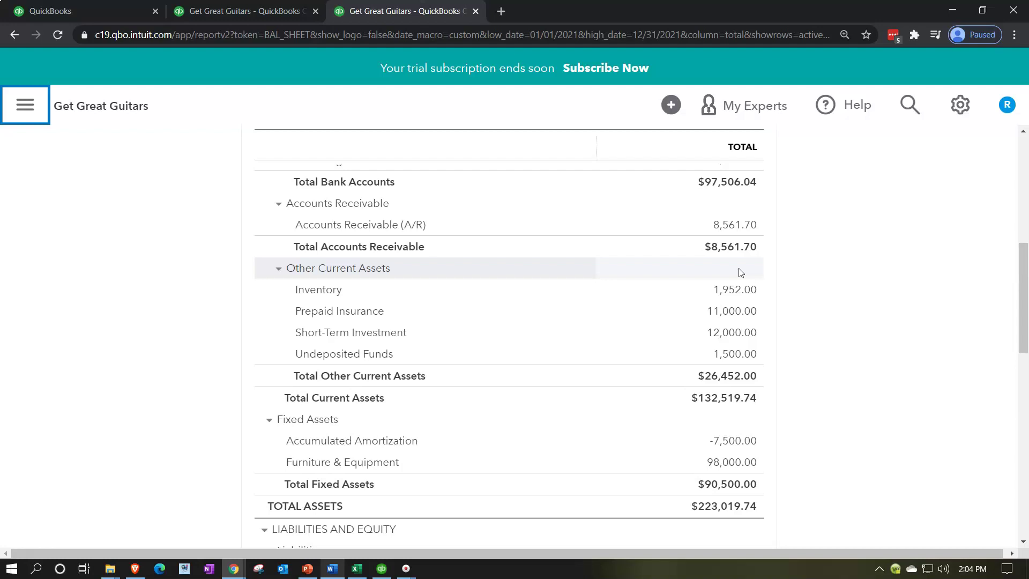
left_click(781, 334)
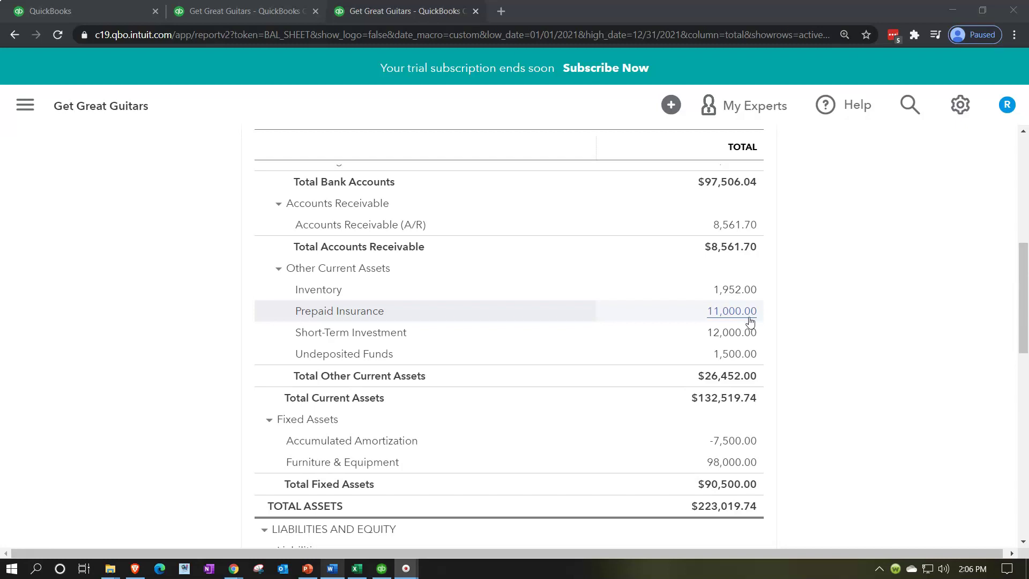
scroll(750, 322, "down", 1)
left_click(765, 432)
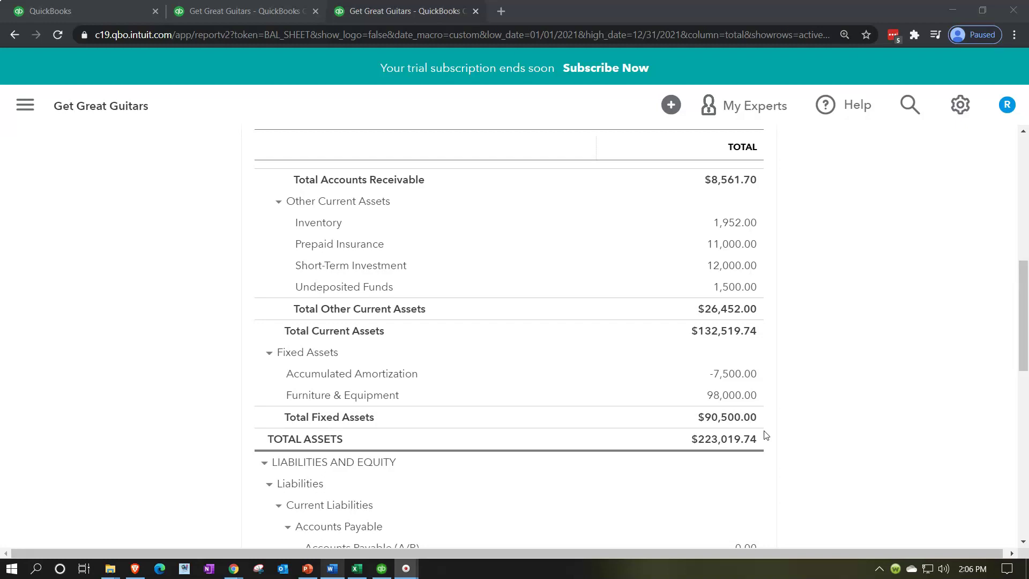
scroll(767, 436, "up", 4)
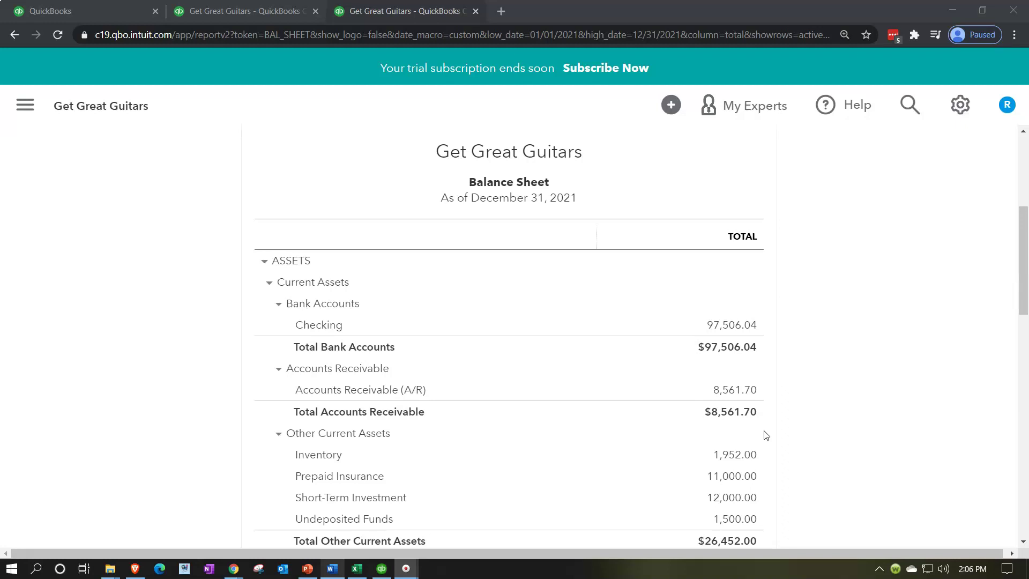
scroll(767, 435, "down", 1)
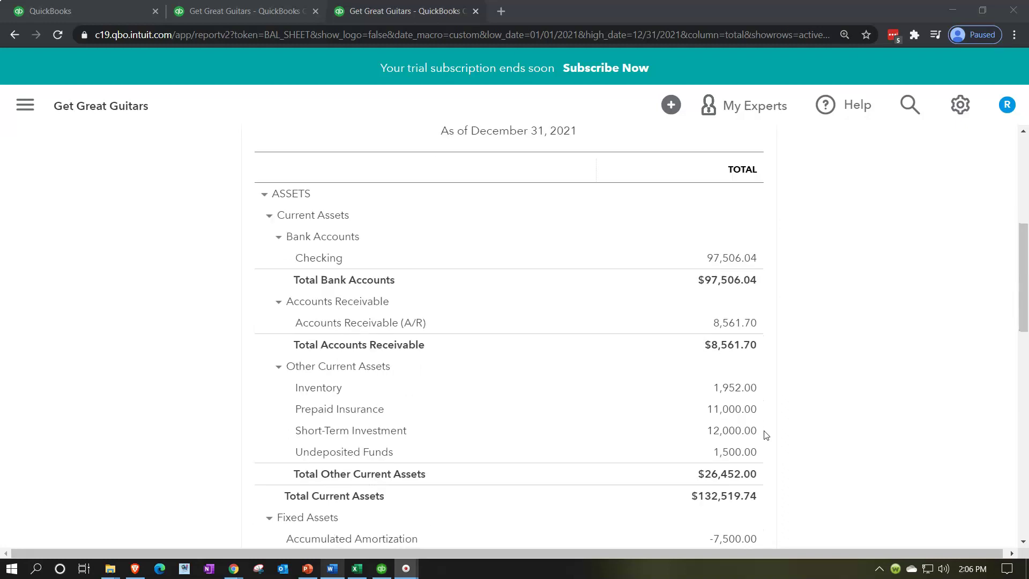
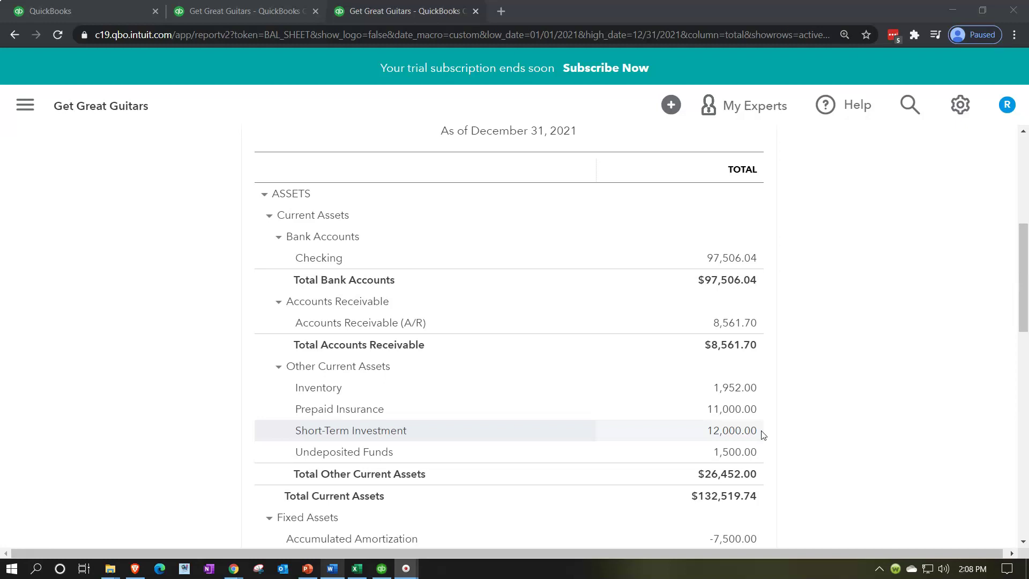
left_click(749, 267)
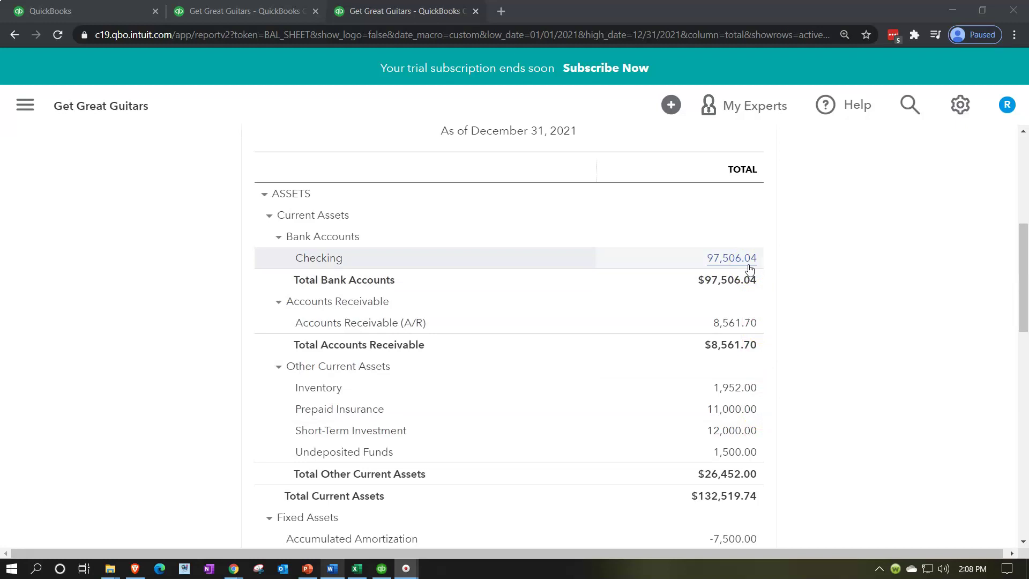
left_click(659, 338)
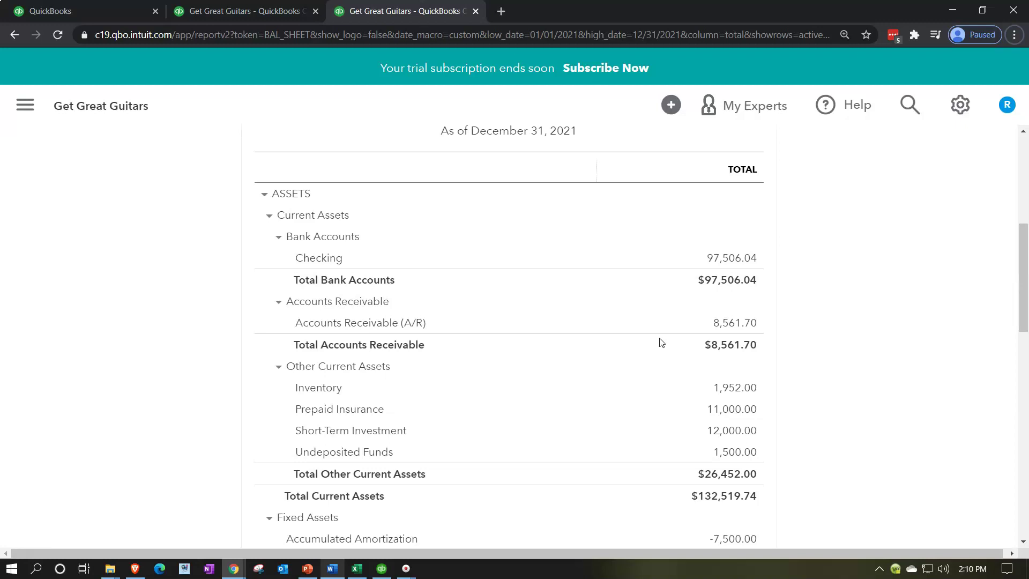
left_click(688, 430)
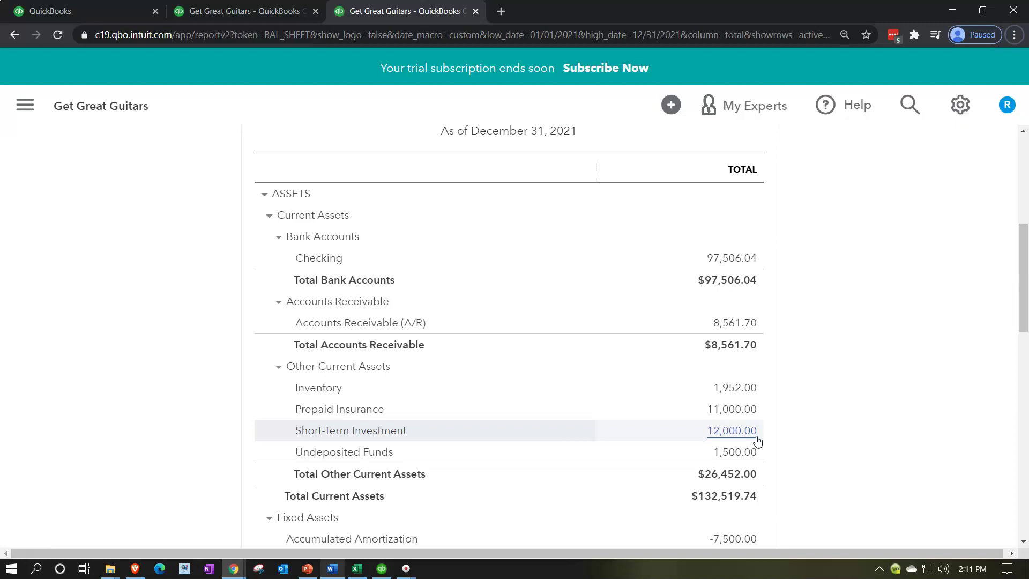
Examine the balance sheet's liabilities and equity, including Owner's Equity, and return to the Short-Term Investment line.
scroll(757, 440, "down", 9)
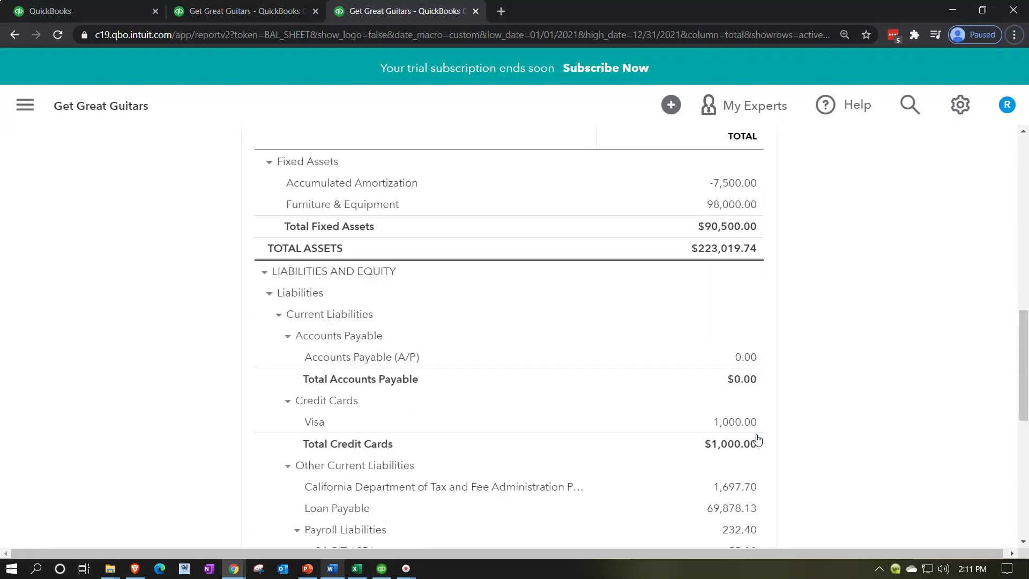
scroll(758, 439, "down", 4)
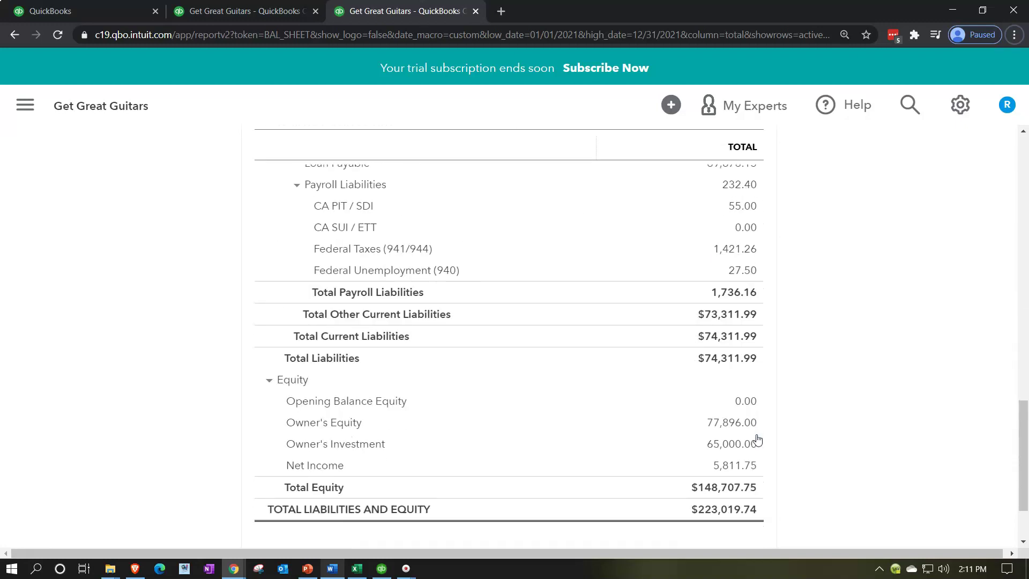
left_click(752, 423)
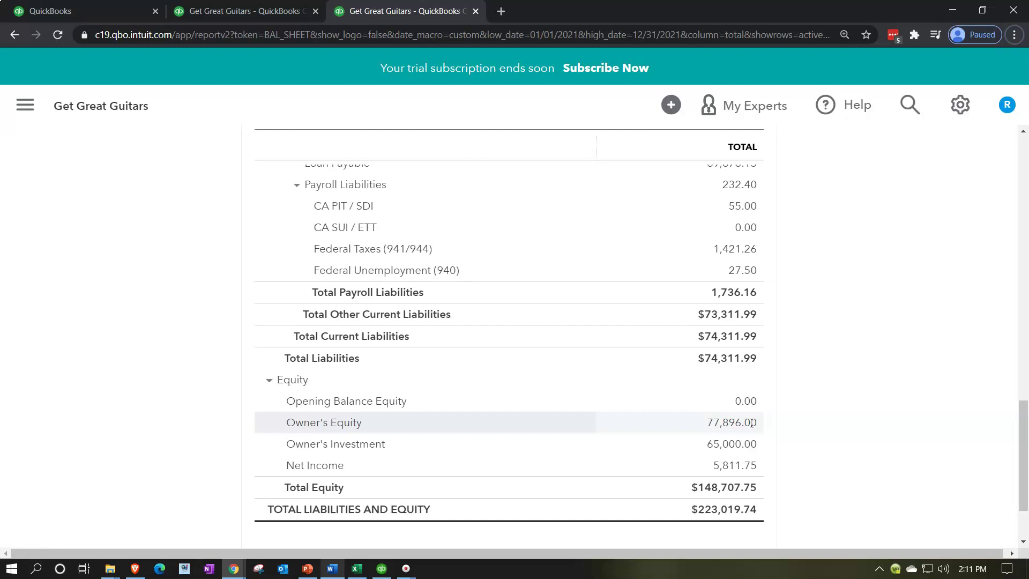
scroll(752, 423, "up", 9)
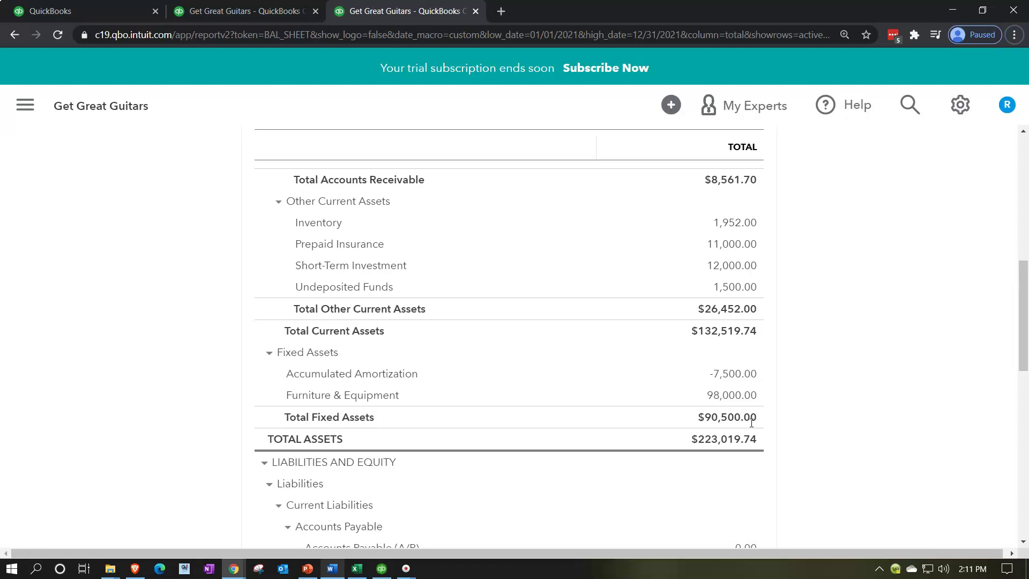
scroll(751, 423, "up", 6)
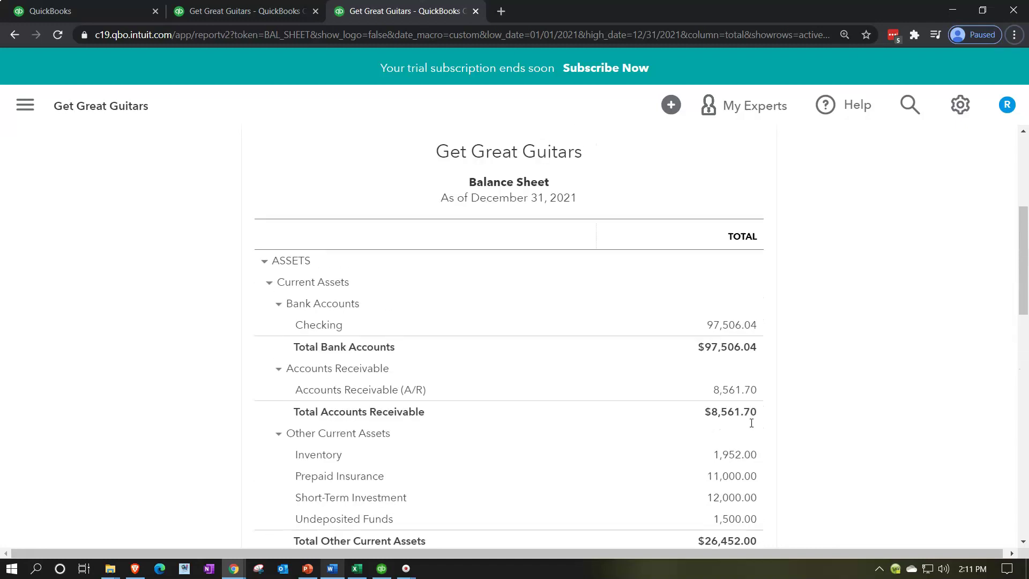
scroll(751, 423, "down", 2)
scroll(751, 423, "down", 2)
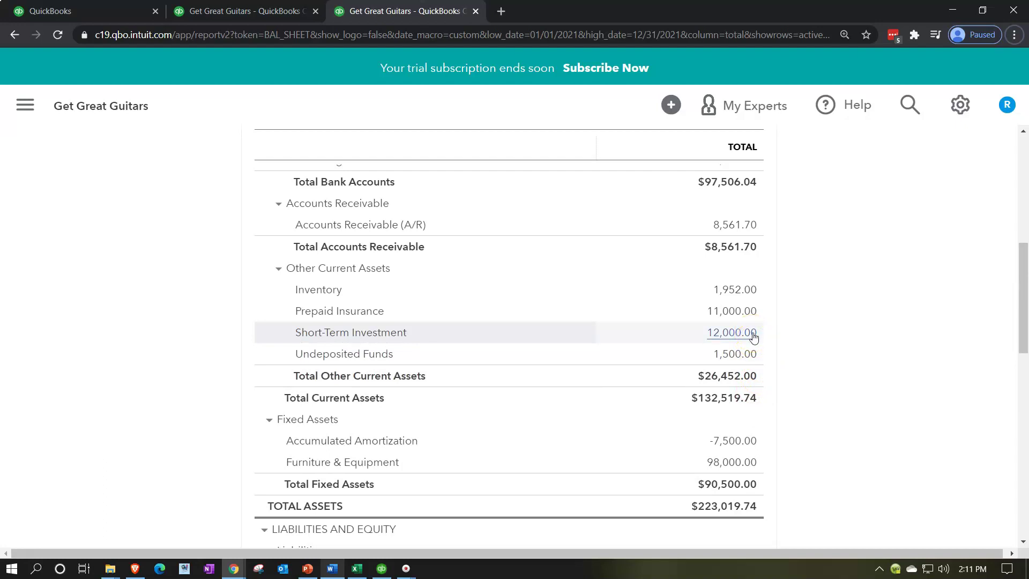
Return to the Get Great Guitars dashboard in the first browser tab and start a new bank deposit.
left_click(102, 19)
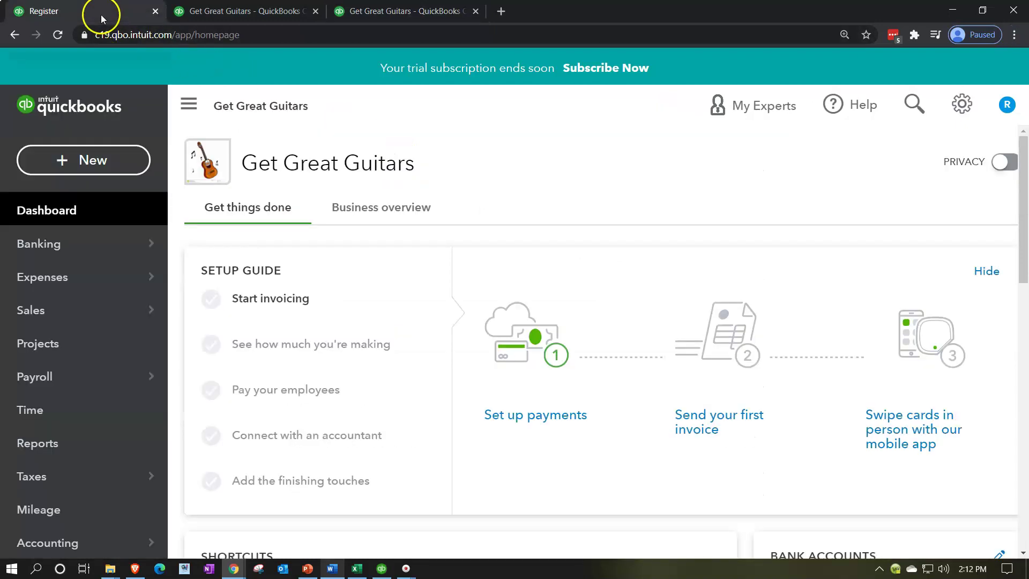
left_click(86, 161)
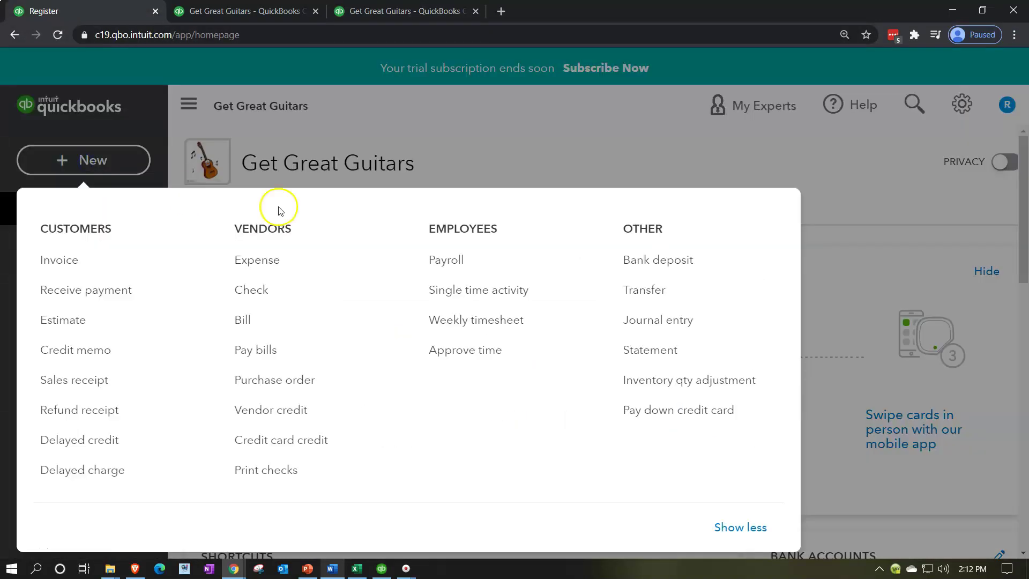
left_click(658, 260)
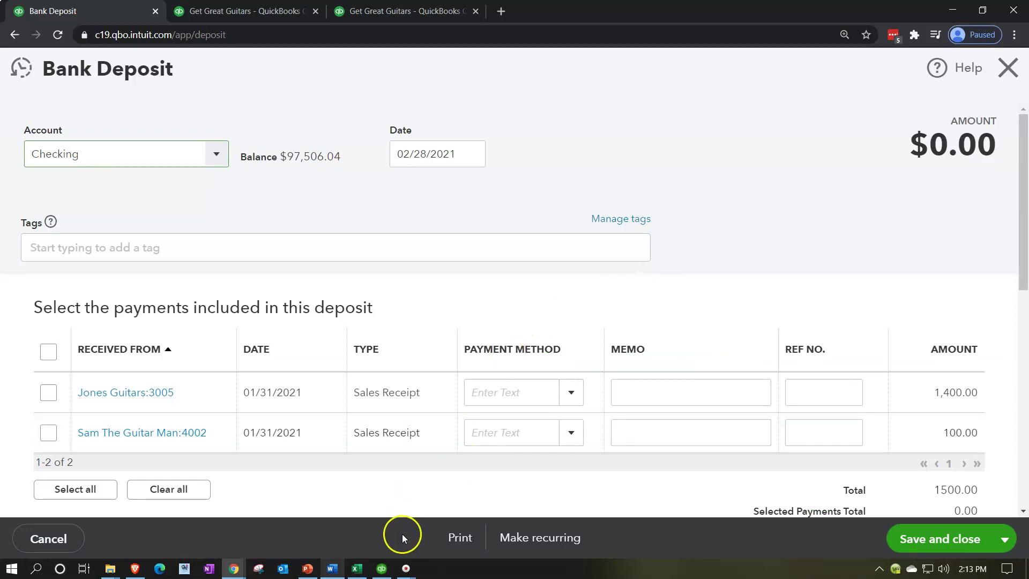
Switch to QuickBooks Desktop to view the deposit workflow on its home page, then minimize it to return to the bank deposit.
left_click(384, 572)
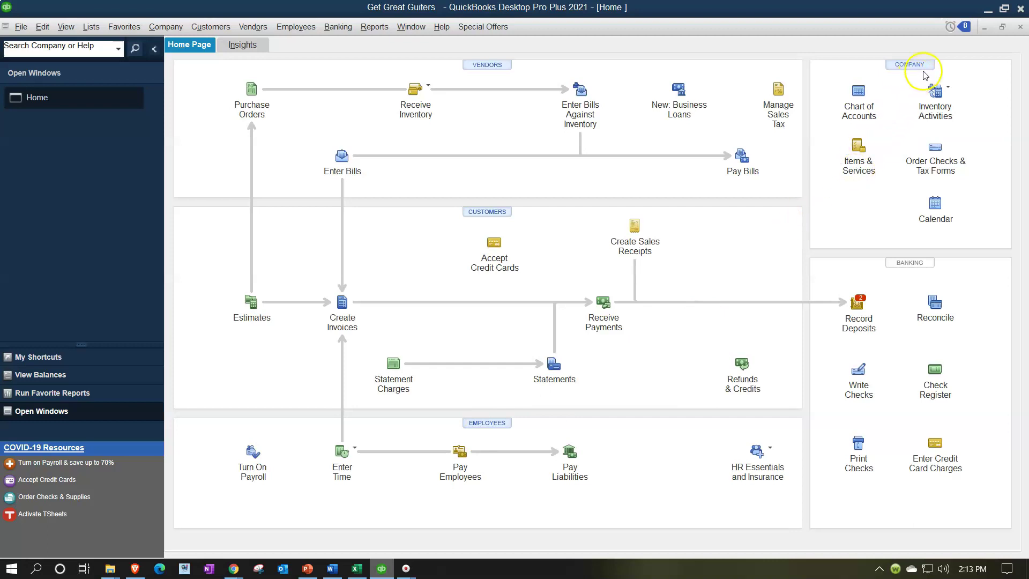
left_click(988, 13)
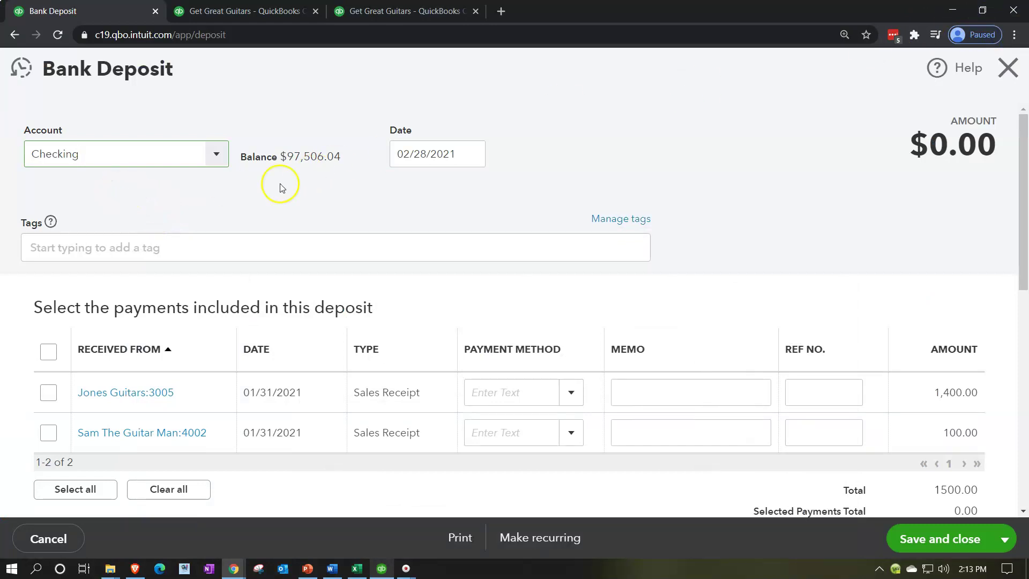
Set the bank deposit date to 02/02/2021.
left_click(458, 153)
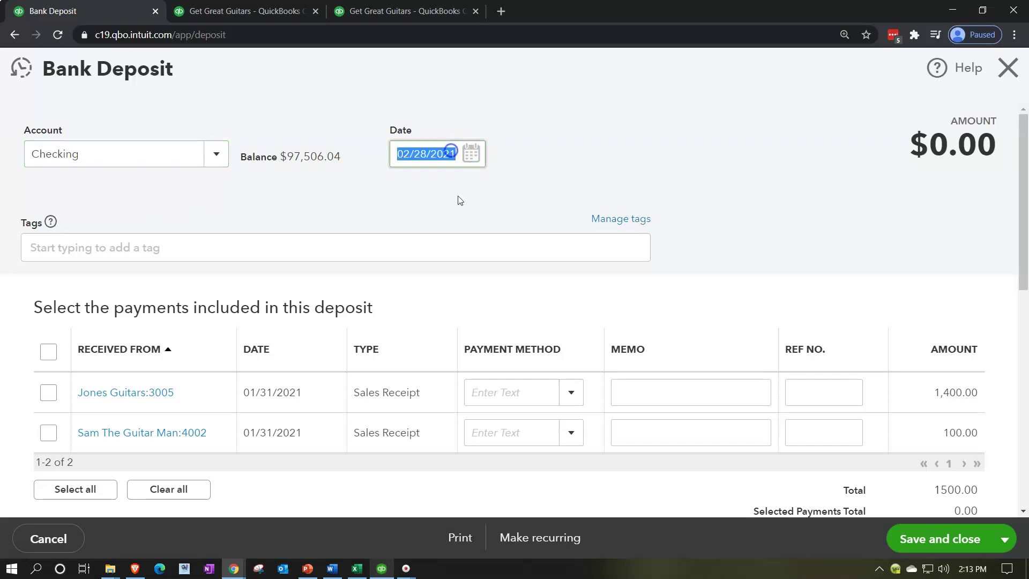
key("plus")
key("minus")
key("minus")
key("minus")
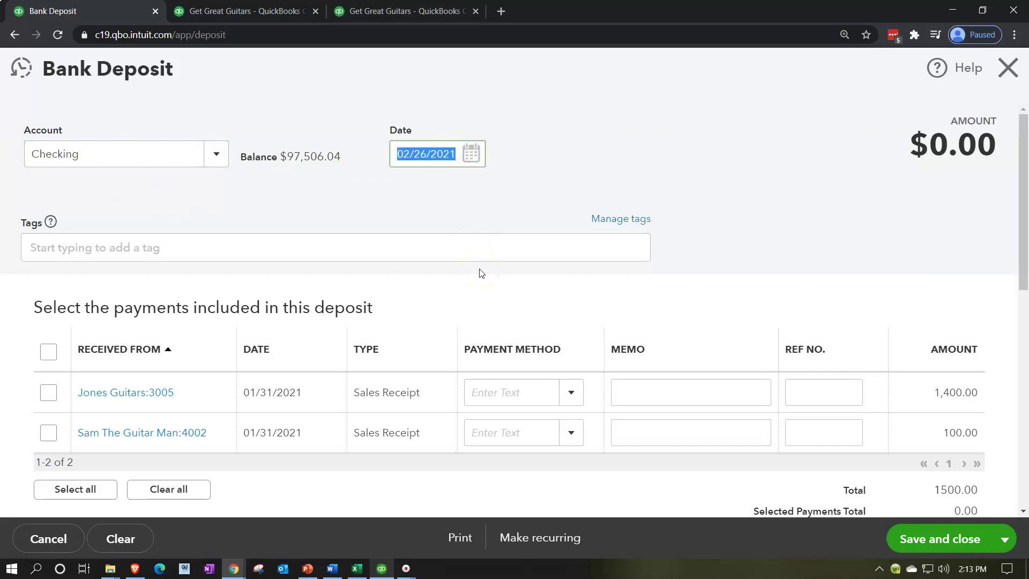
type("02/02/2021")
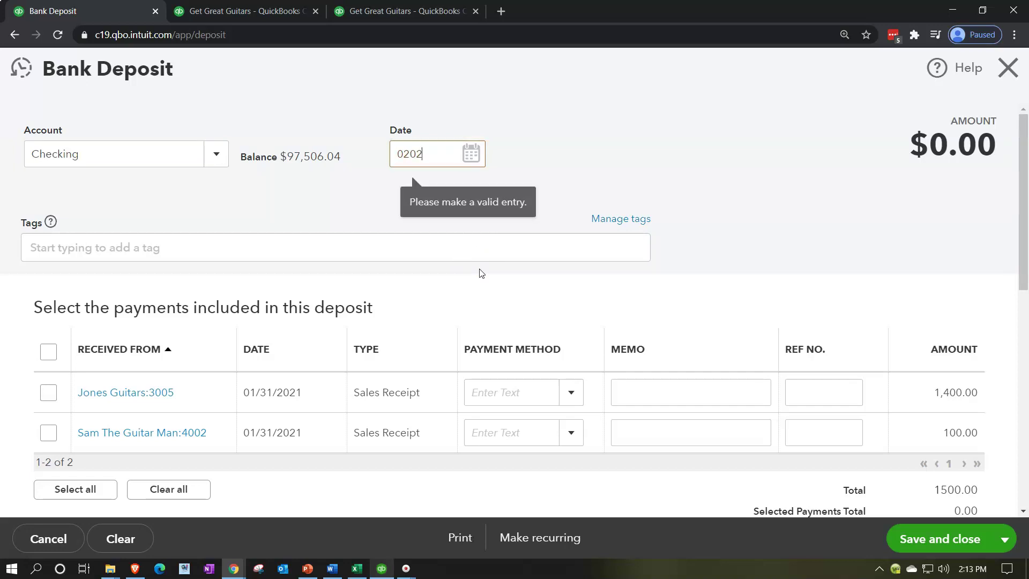
left_click(539, 212)
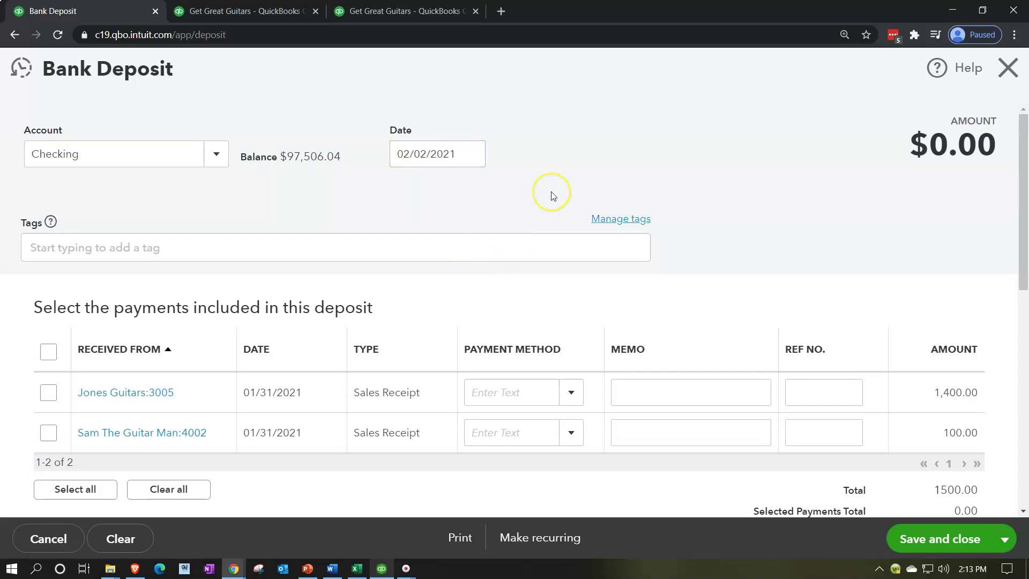
In the first line of the funds added to this deposit, set the existing vendor E Trade as the payer.
scroll(461, 247, "down", 1)
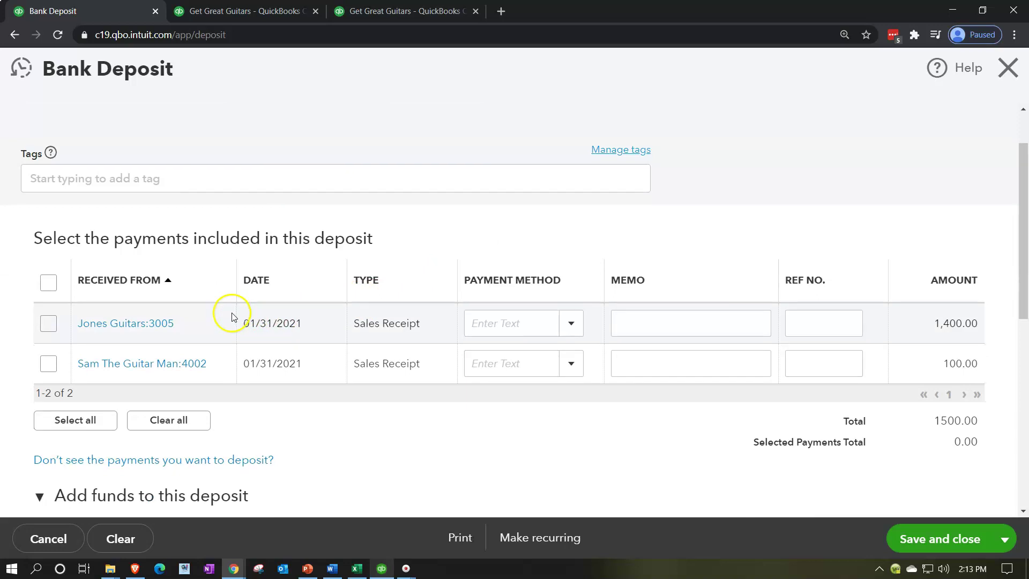
scroll(230, 315, "down", 1)
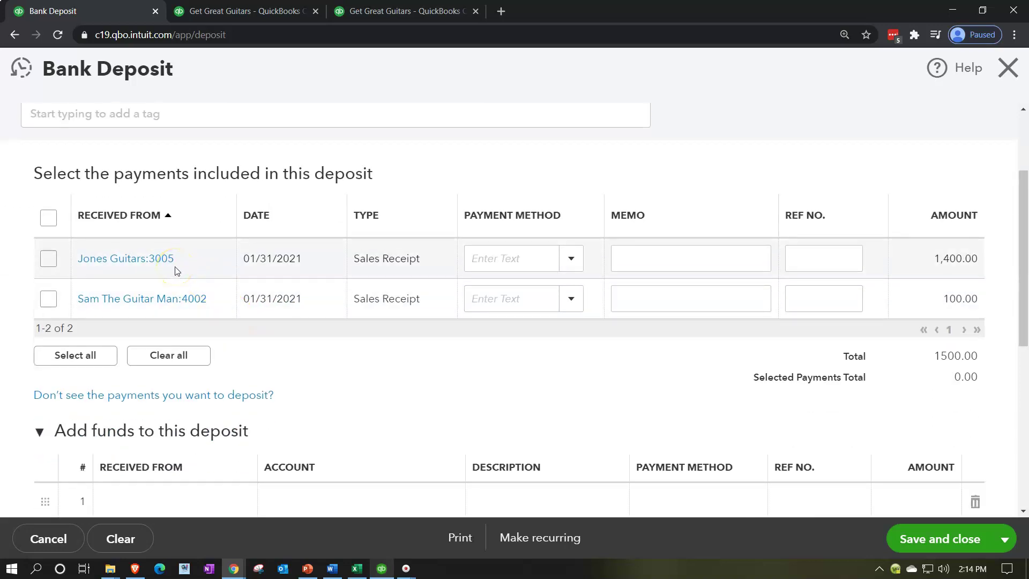
scroll(145, 357, "down", 3)
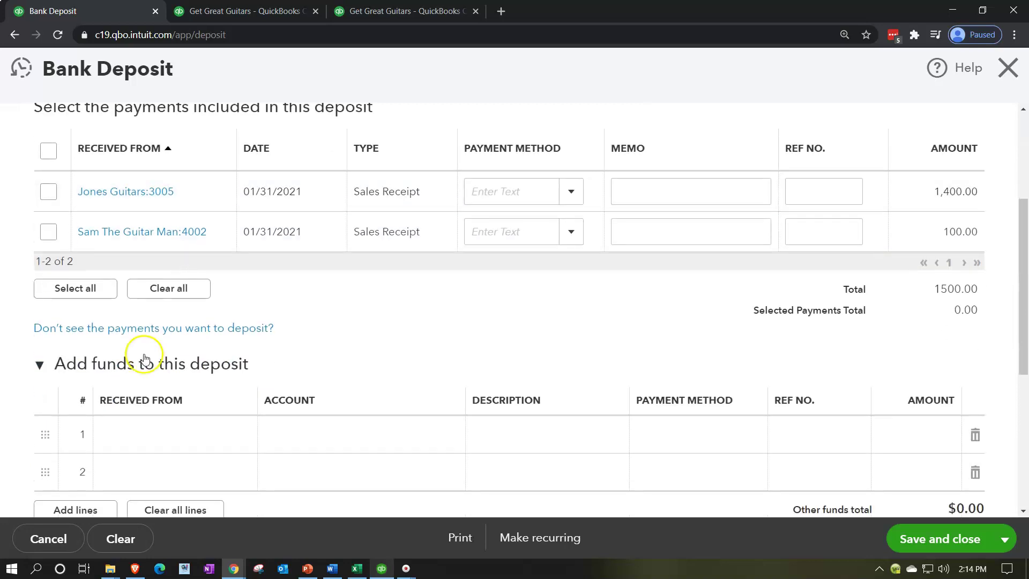
left_click(146, 303)
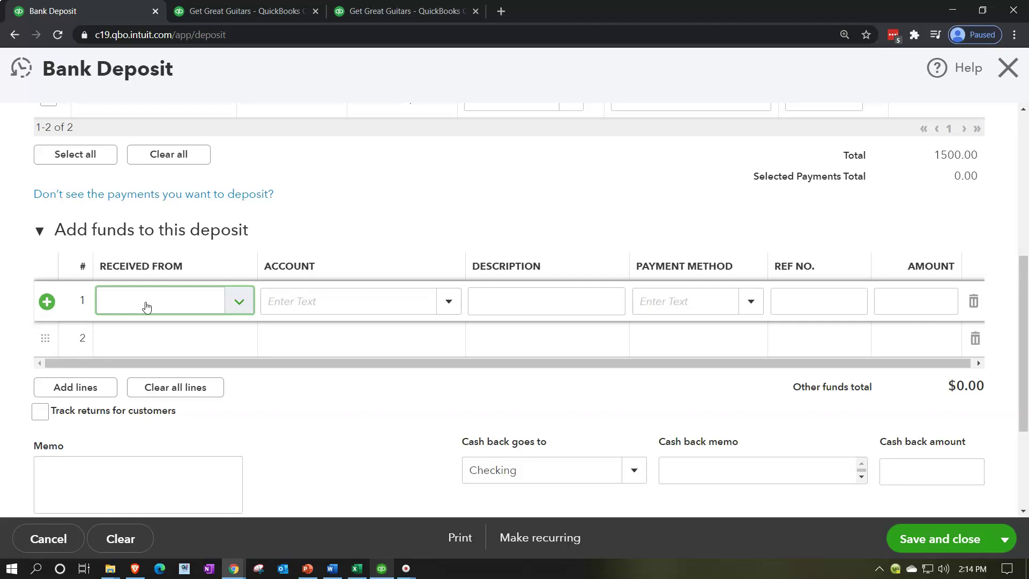
type("E")
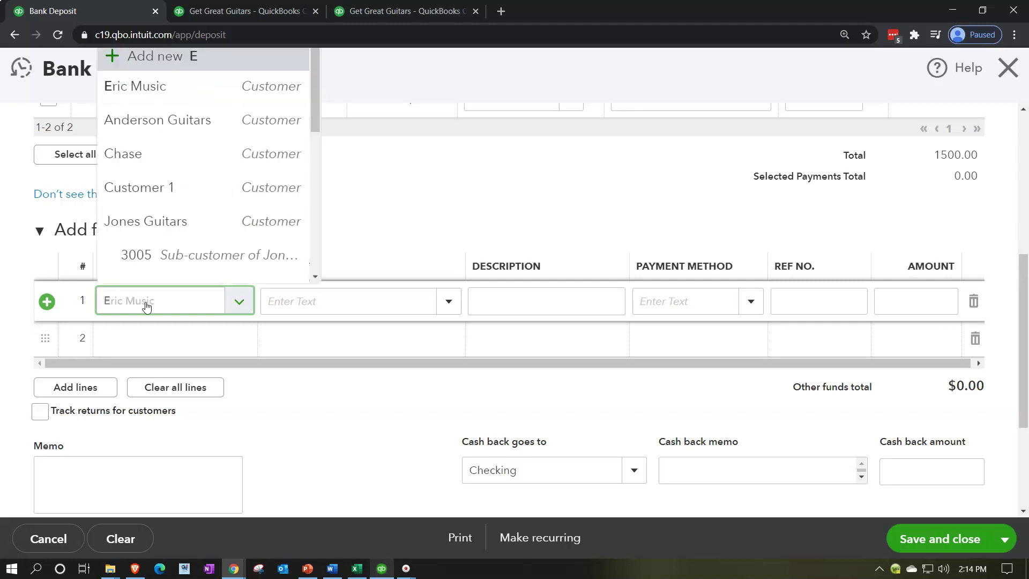
type("Trade")
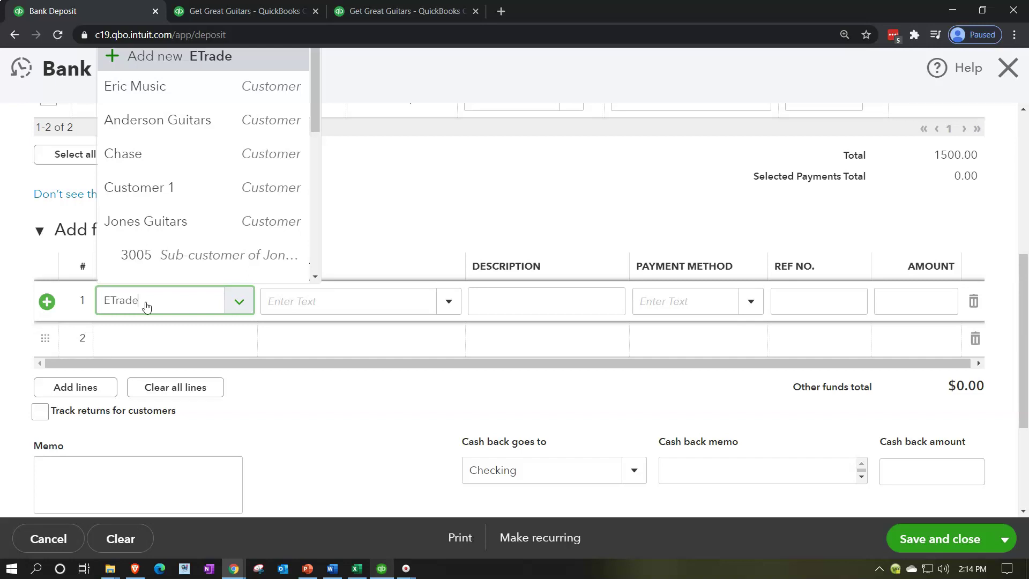
key("BackSpace")
key("BackSpace")
key("BackSpace")
key("BackSpace")
key("BackSpace")
key("BackSpace")
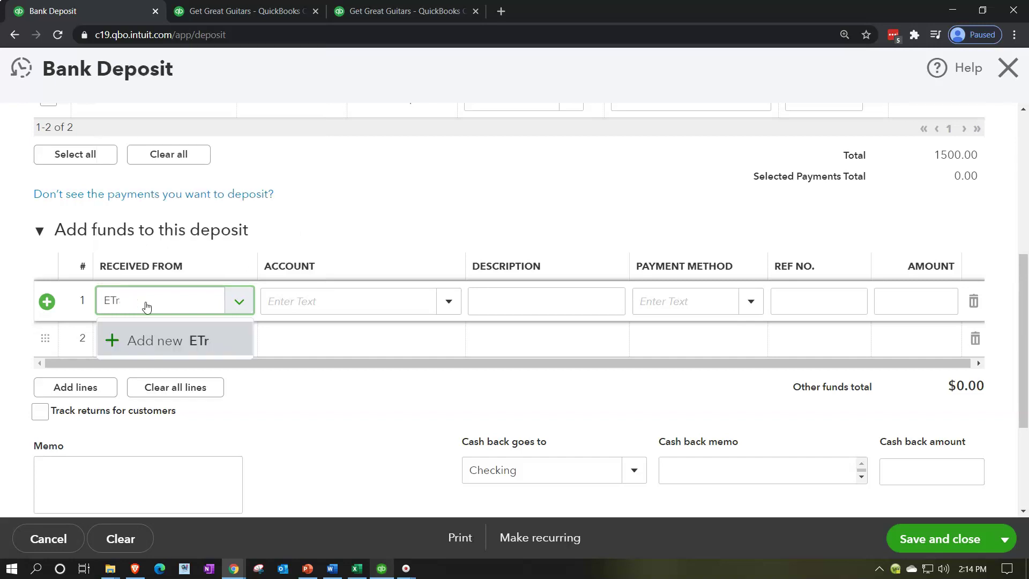
type("E")
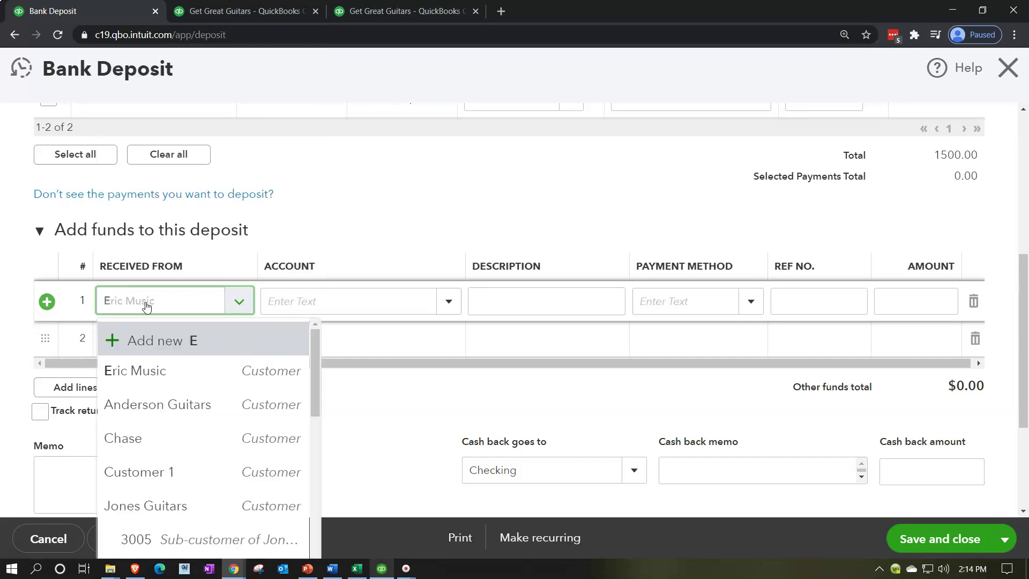
type(" Trade")
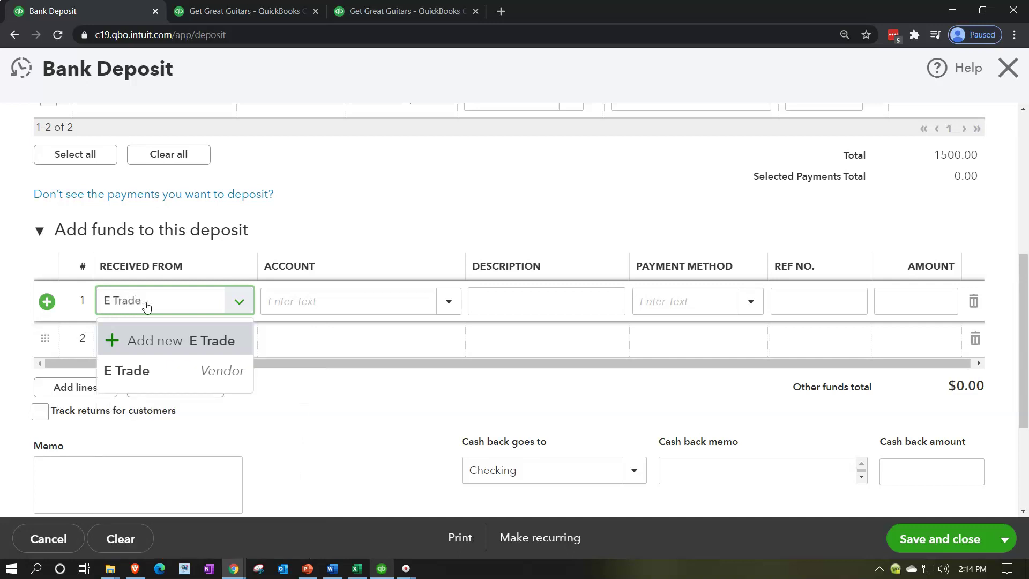
key("Down")
key("Down")
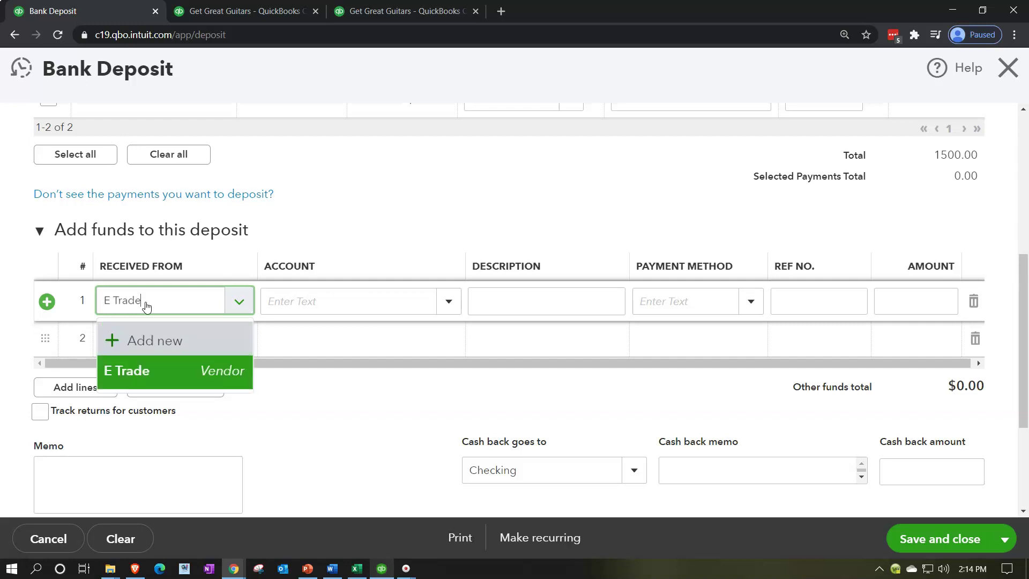
key("Tab")
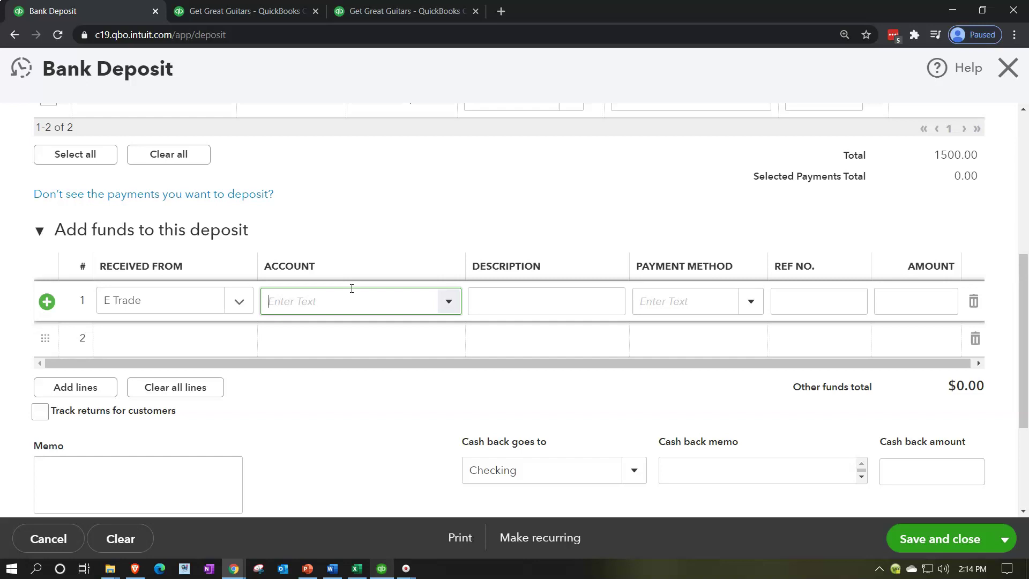
Assign the Short-Term Investment account to the first E Trade line of the added funds.
left_click(377, 306)
type("inv")
key("BackSpace")
key("BackSpace")
key("BackSpace")
key("BackSpace")
type("Sho")
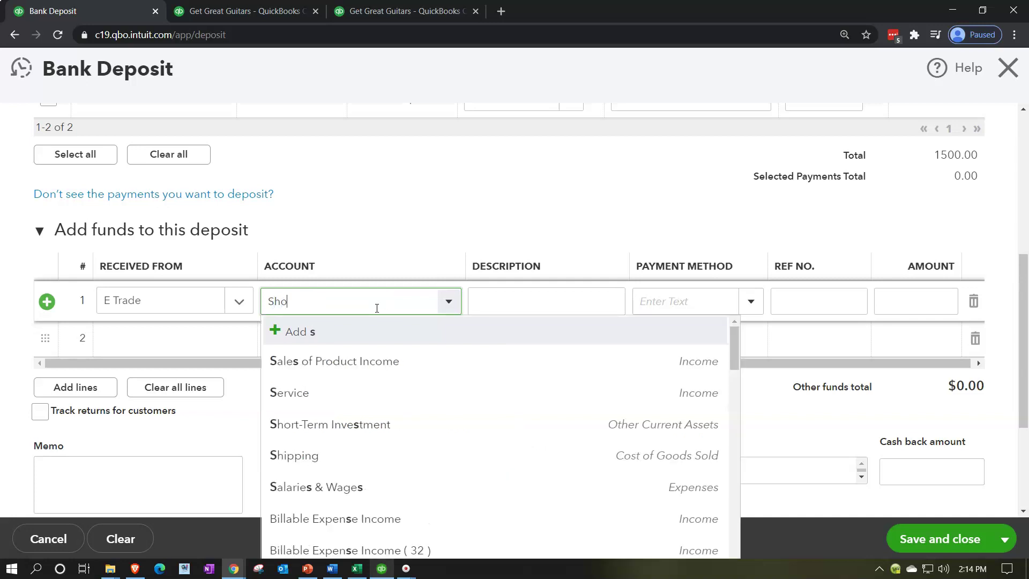
type("rt-Term Investment")
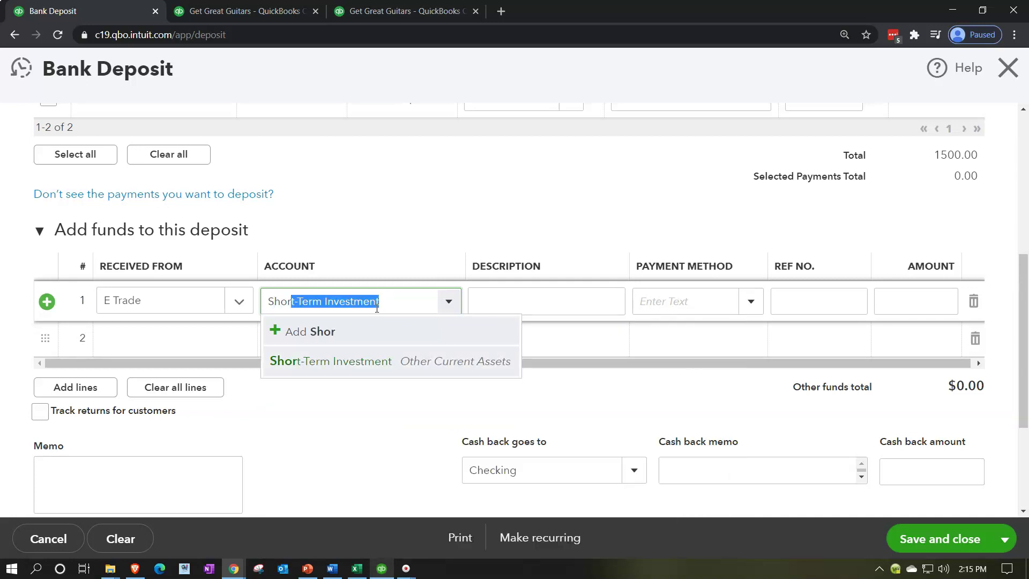
key("Tab")
key("Tab")
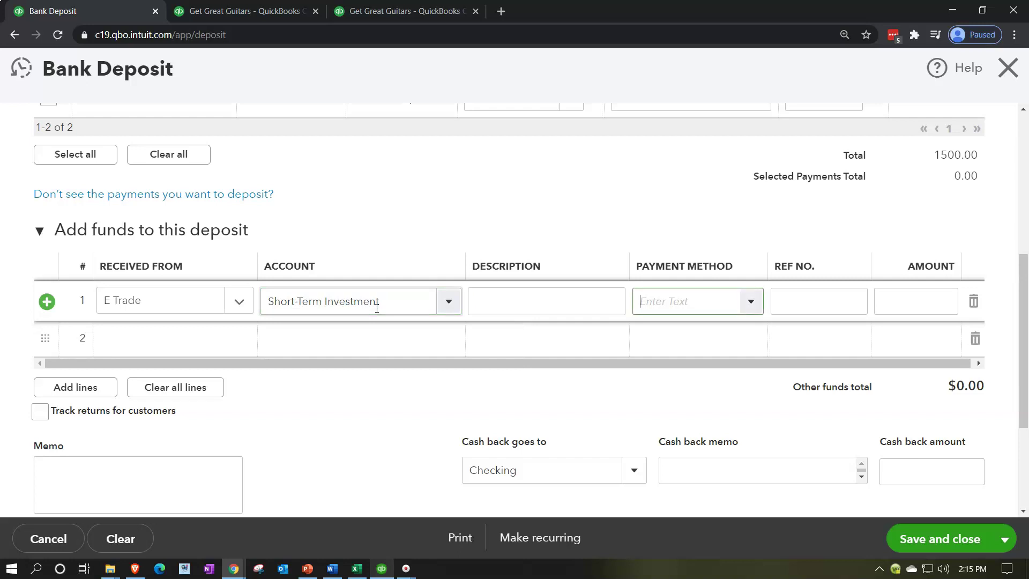
Enter an amount of 12,000 on the Short-Term Investment line and set its payment method to Electronic.
key("Tab")
key("Tab")
type("12,000")
key("Tab")
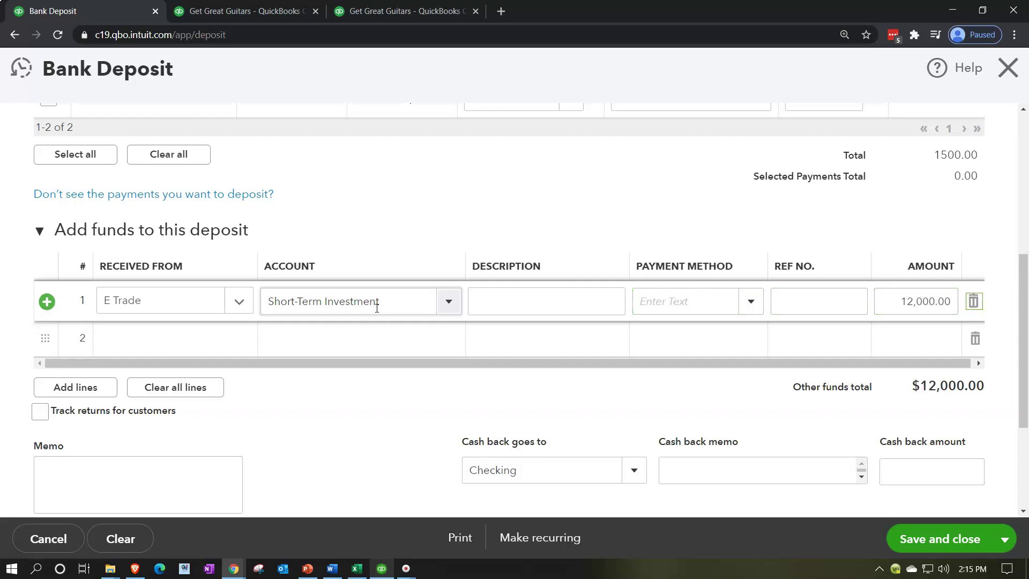
left_click(751, 302)
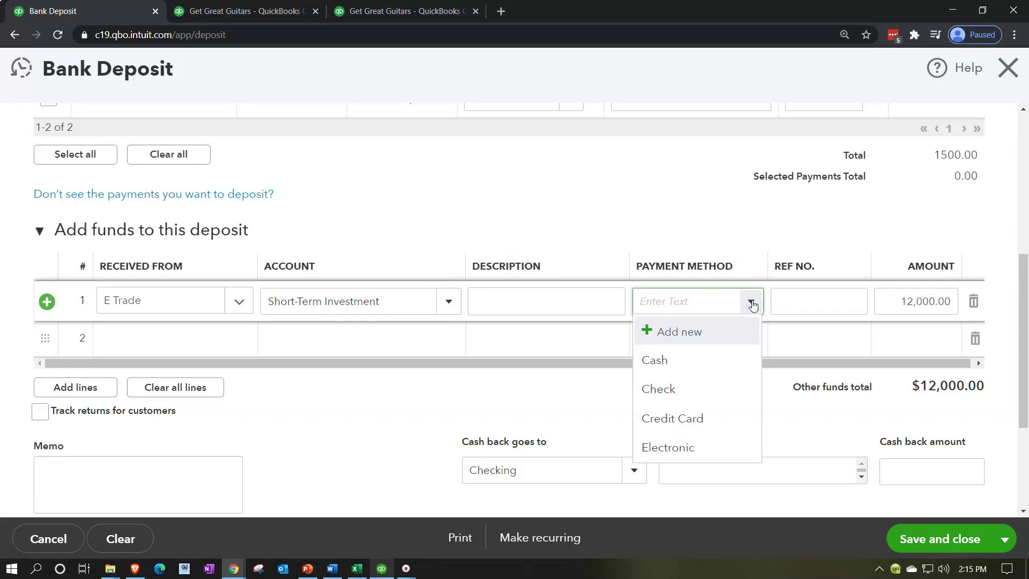
left_click(671, 446)
Start a second line of added funds with E Trade as the payer.
left_click(131, 338)
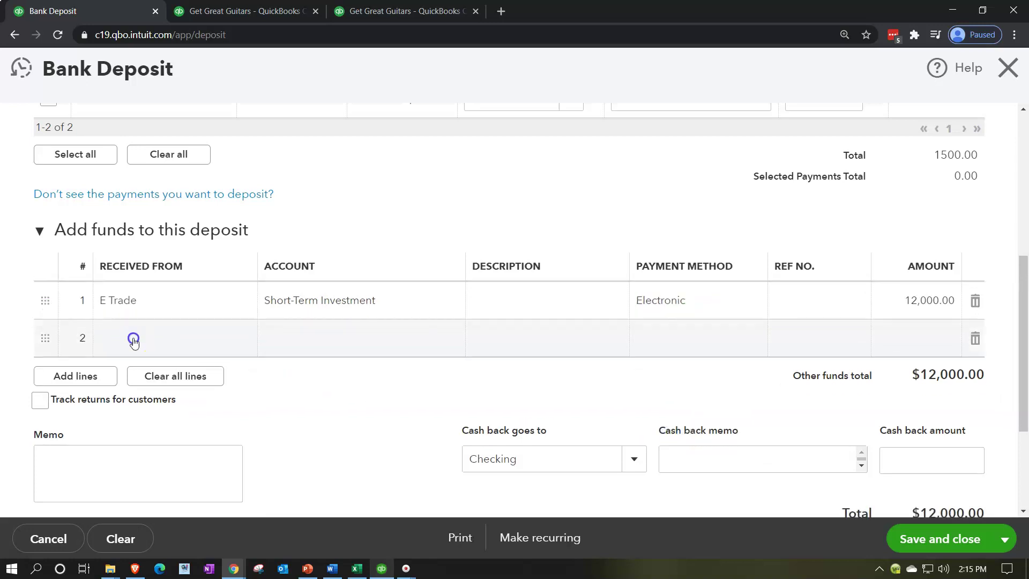
type("E")
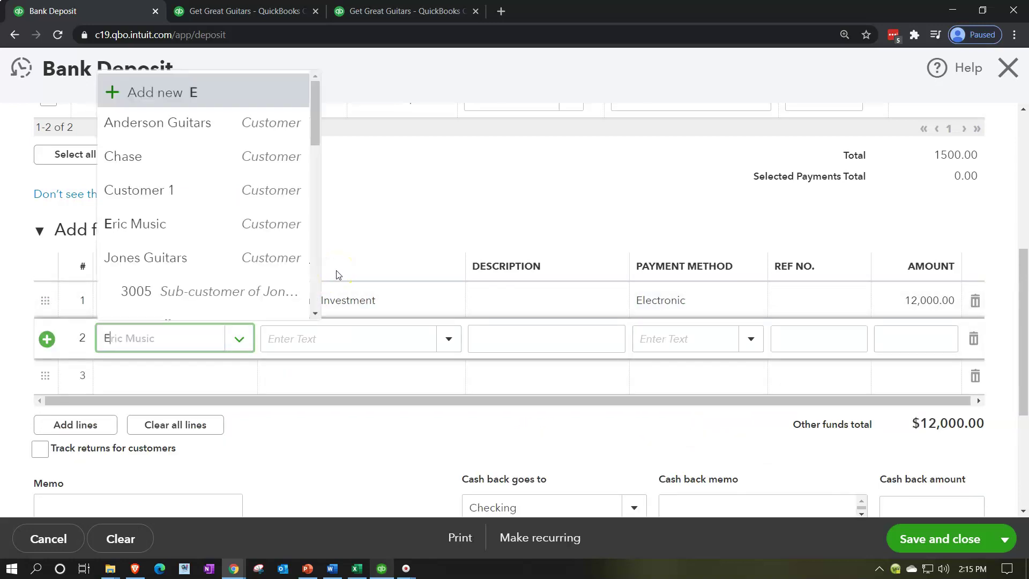
type(" Trade")
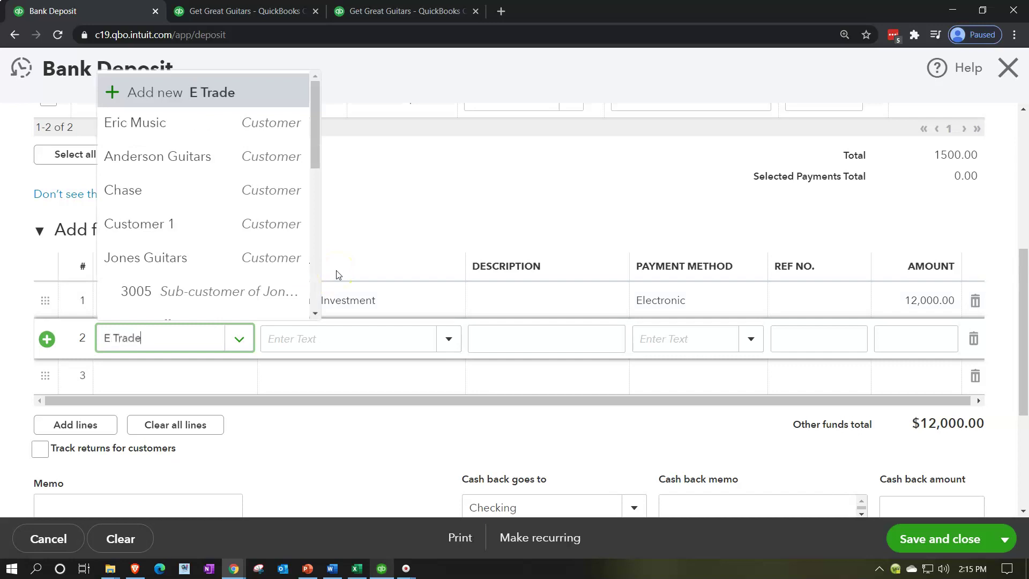
key("Tab")
Look through the existing accounts for the second E Trade line and enter Gain / Loss on Sale of Investment as a new account name.
left_click(345, 333)
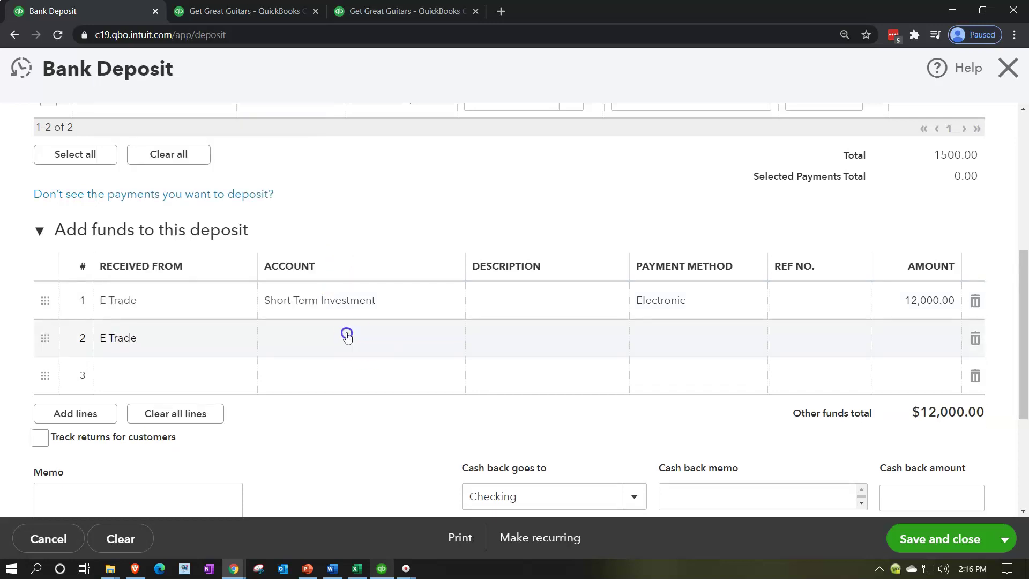
left_click(428, 346)
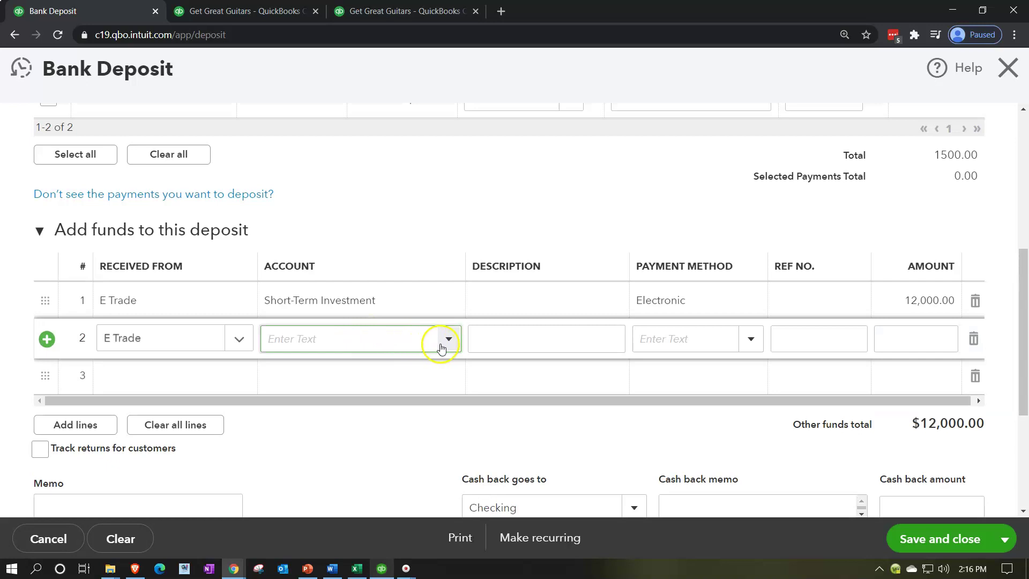
left_click(444, 340)
scroll(424, 278, "down", 8)
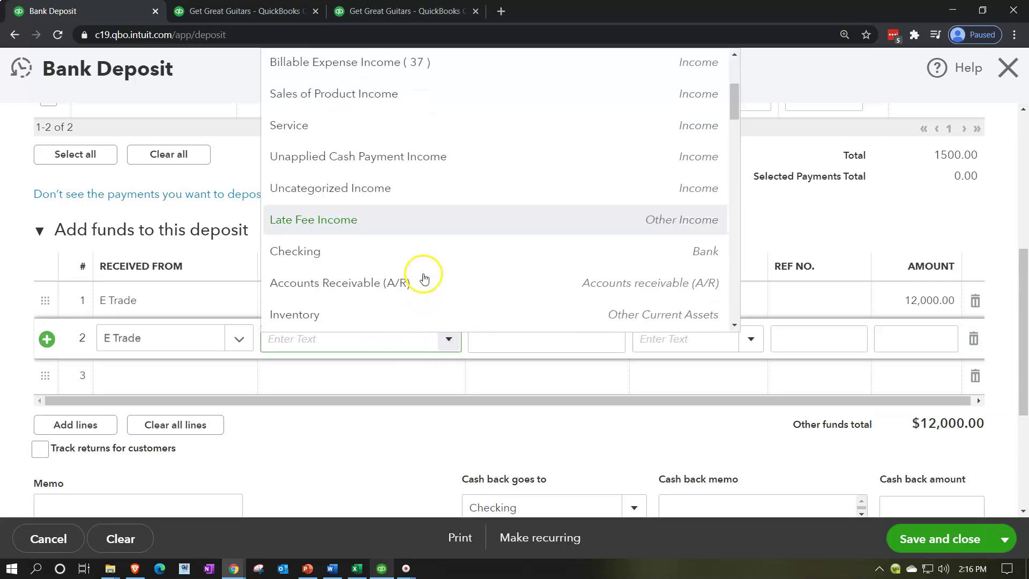
scroll(428, 278, "down", 10)
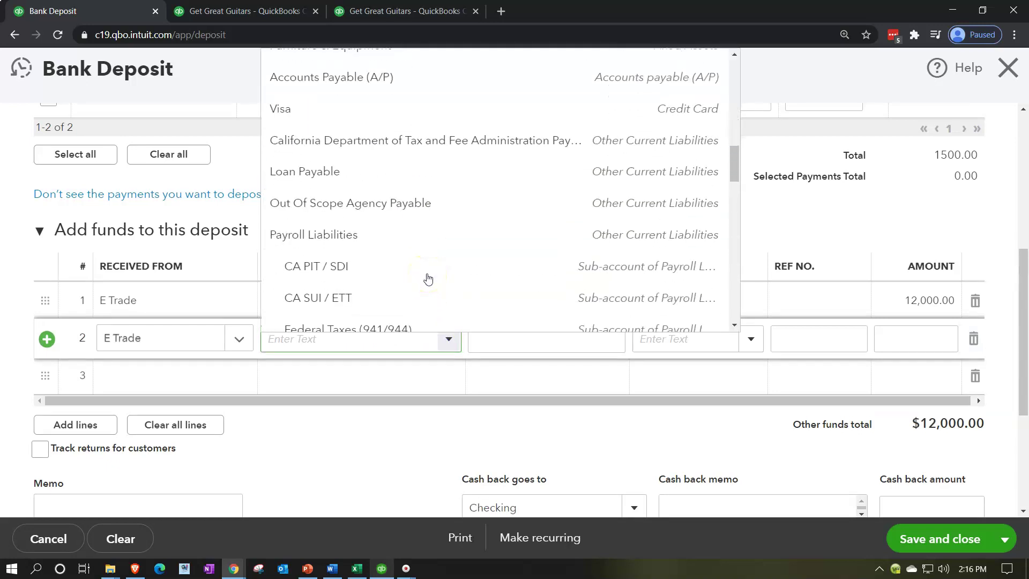
scroll(429, 279, "down", 3)
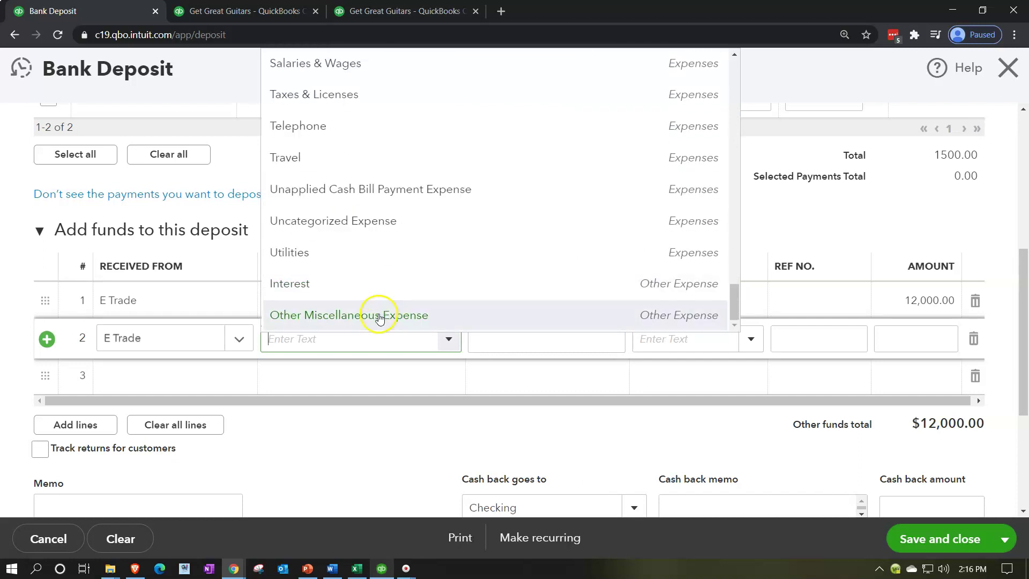
type("Gail")
key("BackSpace")
type("n / Loss")
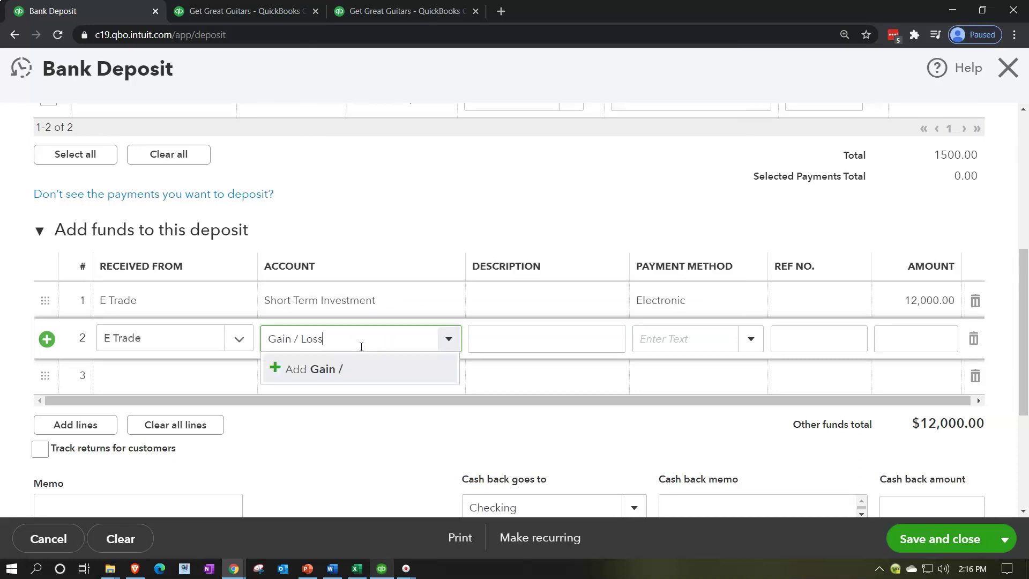
type(" on Sale of Investment")
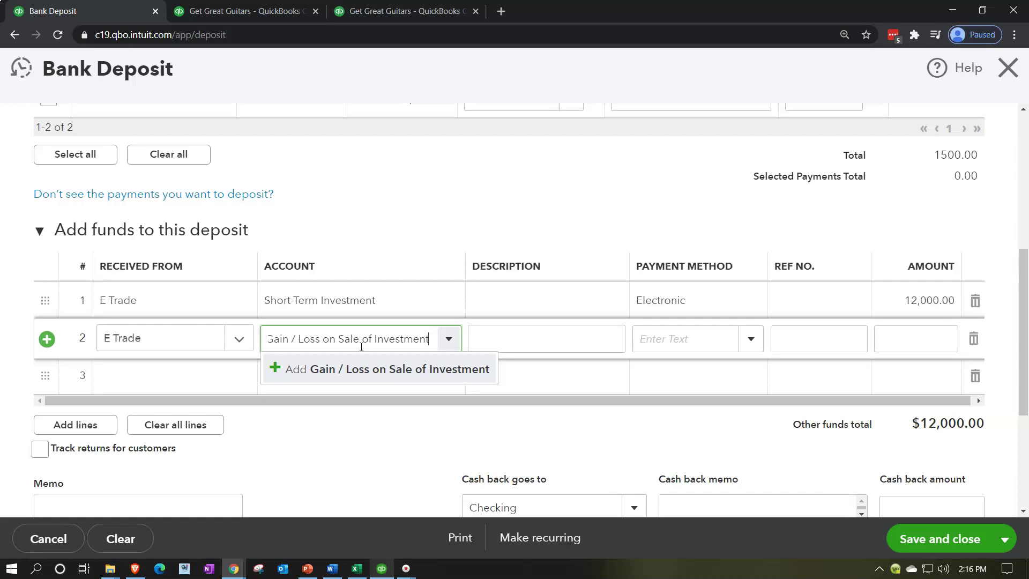
Create the Gain / Loss on Sale of Investment account as Other Income with the Dividend Income detail type and save it.
key("Return")
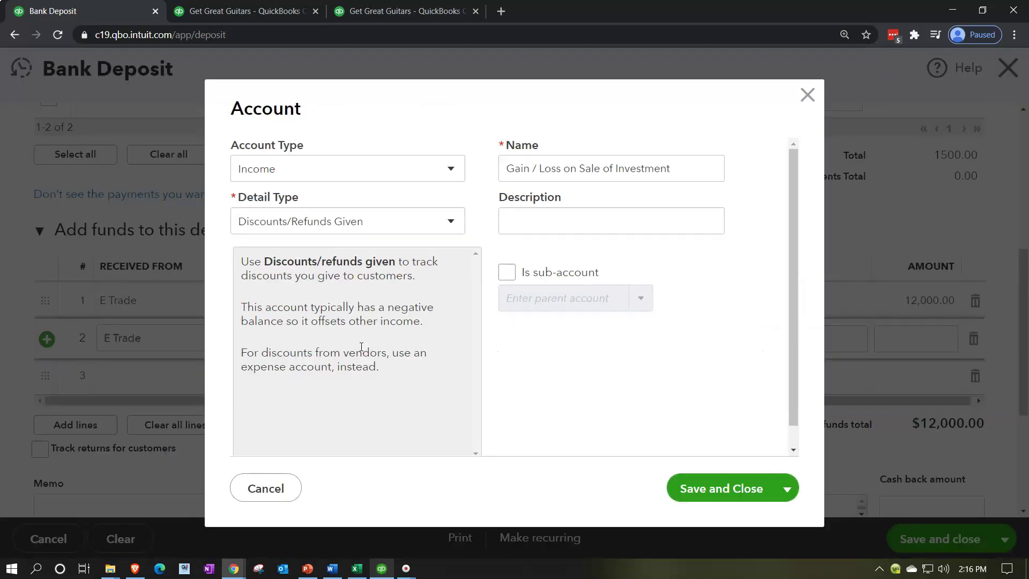
left_click(437, 166)
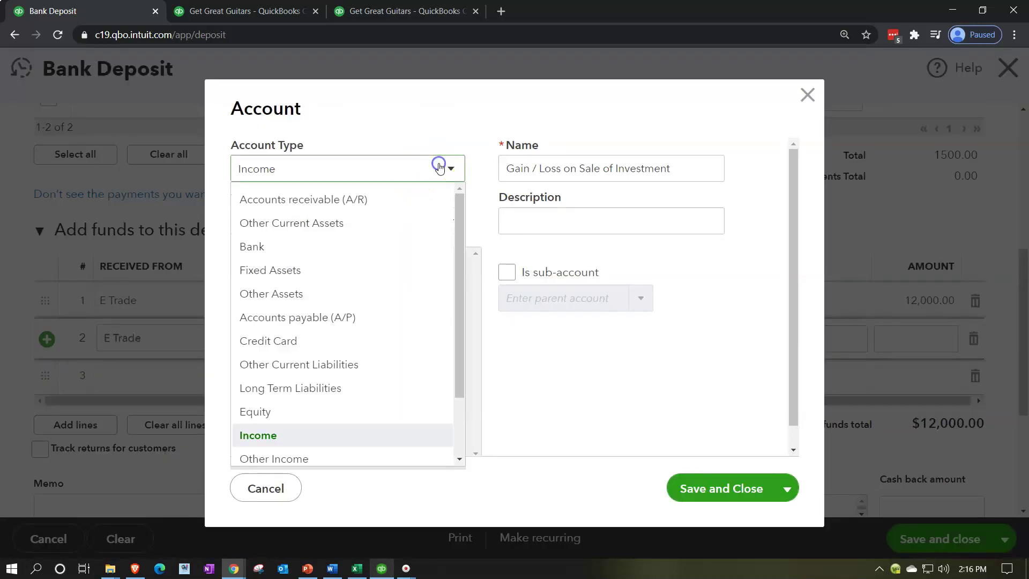
scroll(402, 276, "down", 2)
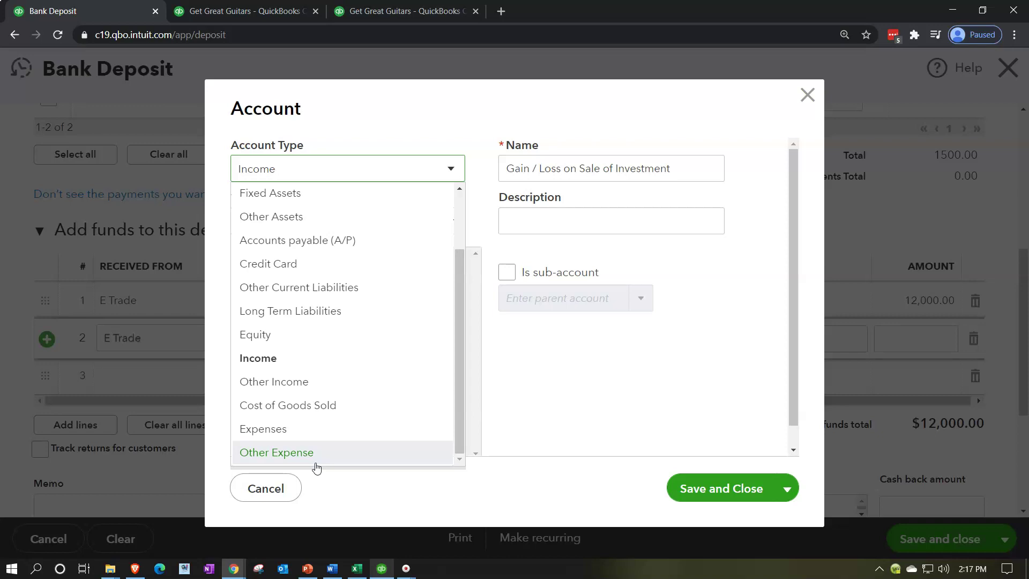
left_click(298, 388)
left_click(318, 362)
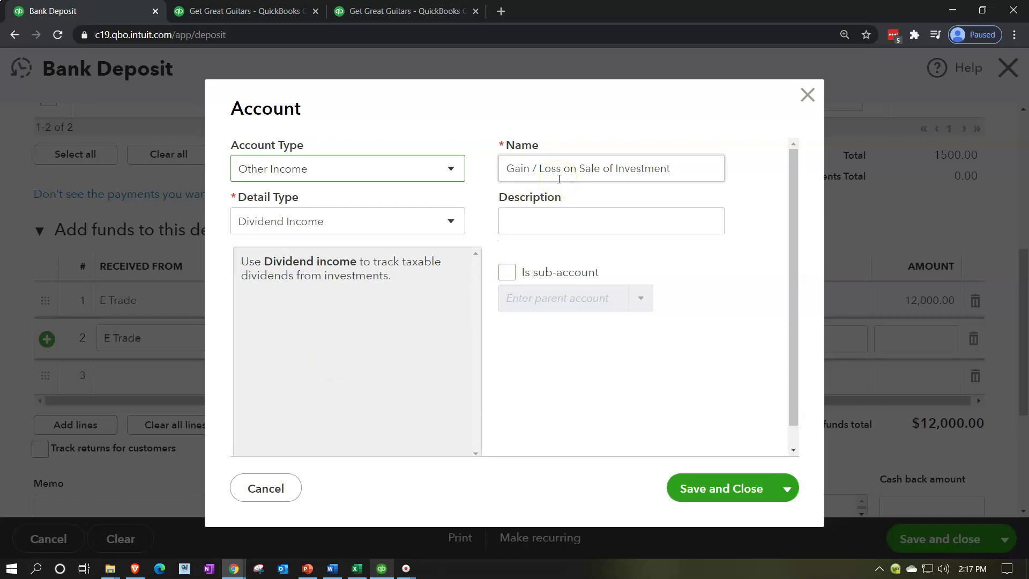
left_click(726, 487)
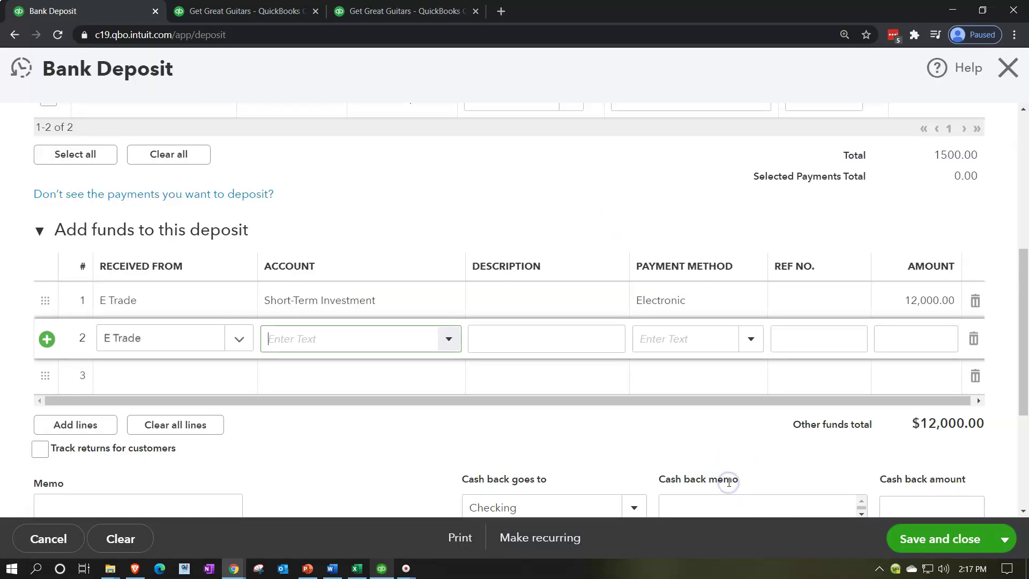
Enter an amount of 250 on the Gain / Loss on Sale of Investment line, then save and close the deposit.
key("Tab")
key("Tab")
key("Tab")
key("Tab")
type("250")
key("Tab")
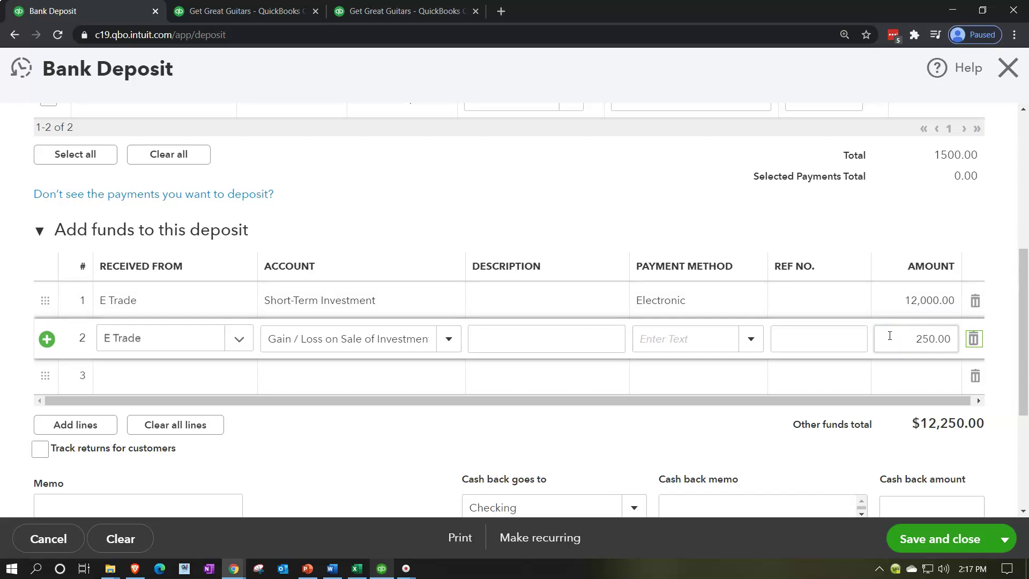
left_click(935, 538)
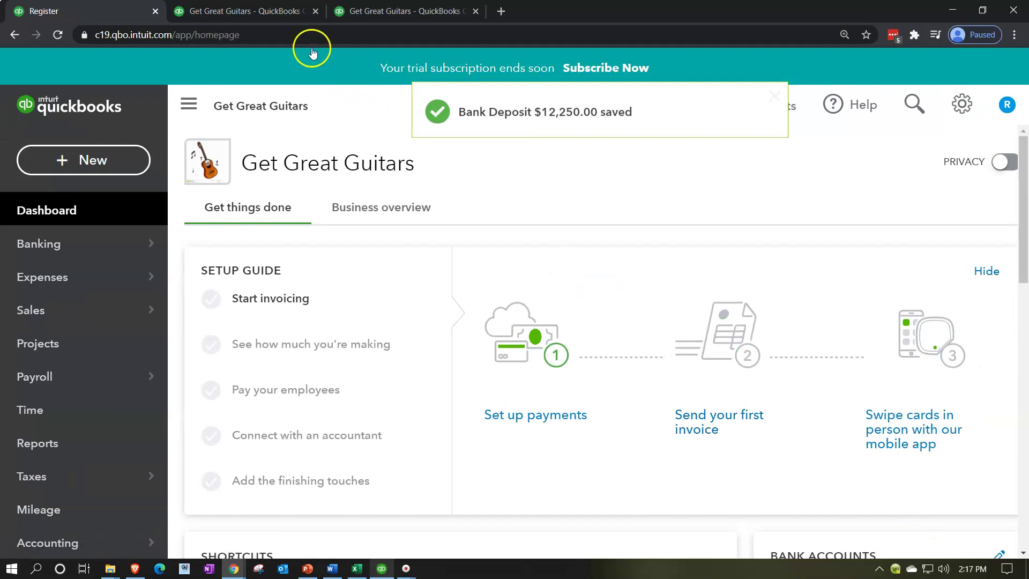
Rerun the 2021 Balance Sheet report and view its current assets.
left_click(370, 15)
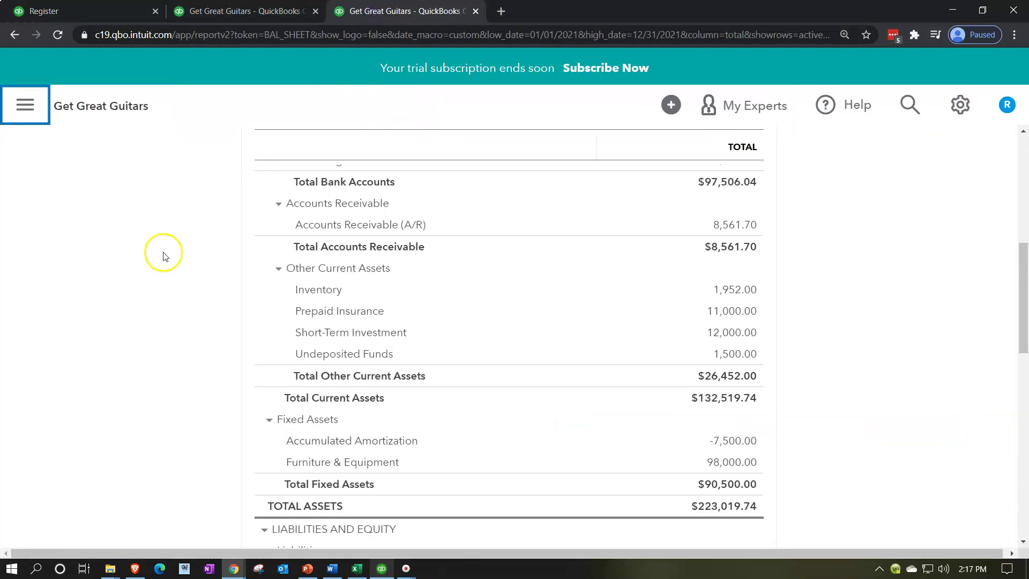
left_click(730, 280)
scroll(242, 338, "down", 4)
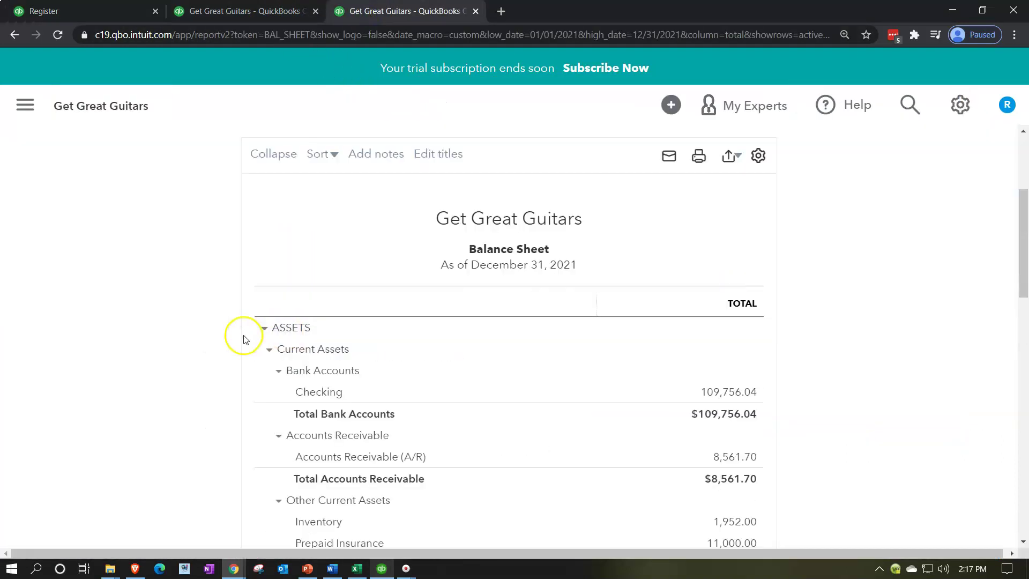
scroll(242, 338, "down", 1)
Open the Checking account's transaction detail, review the 02/02/2021 E Trade deposit, and return to the Balance Sheet.
left_click(703, 325)
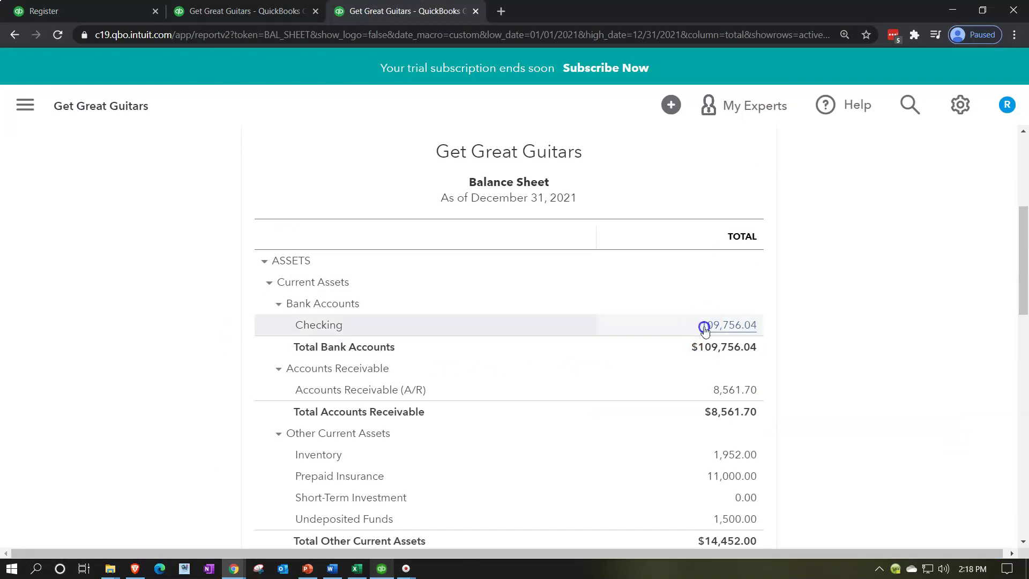
scroll(706, 320, "down", 5)
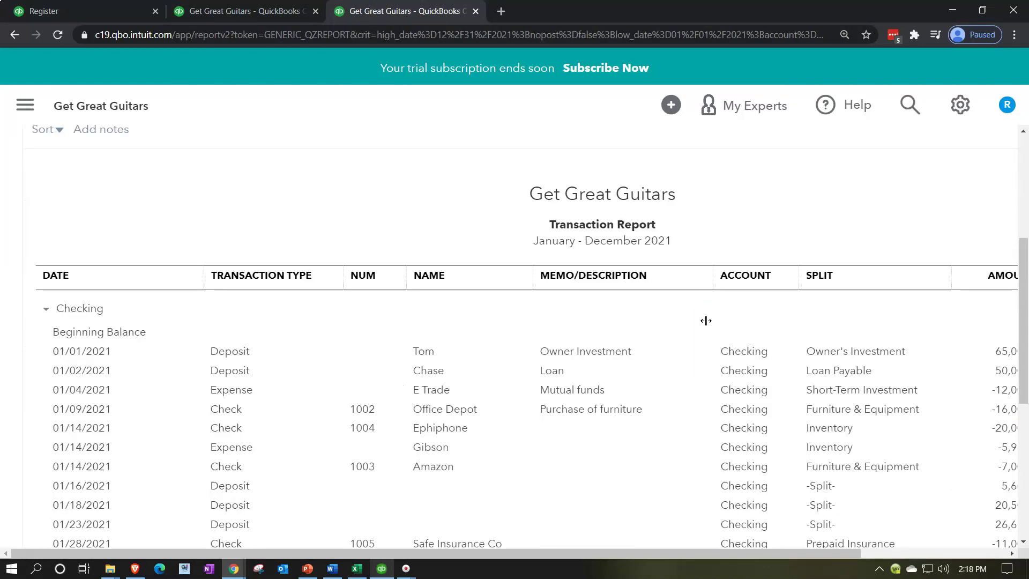
key("ctrl+minus")
key("ctrl+minus")
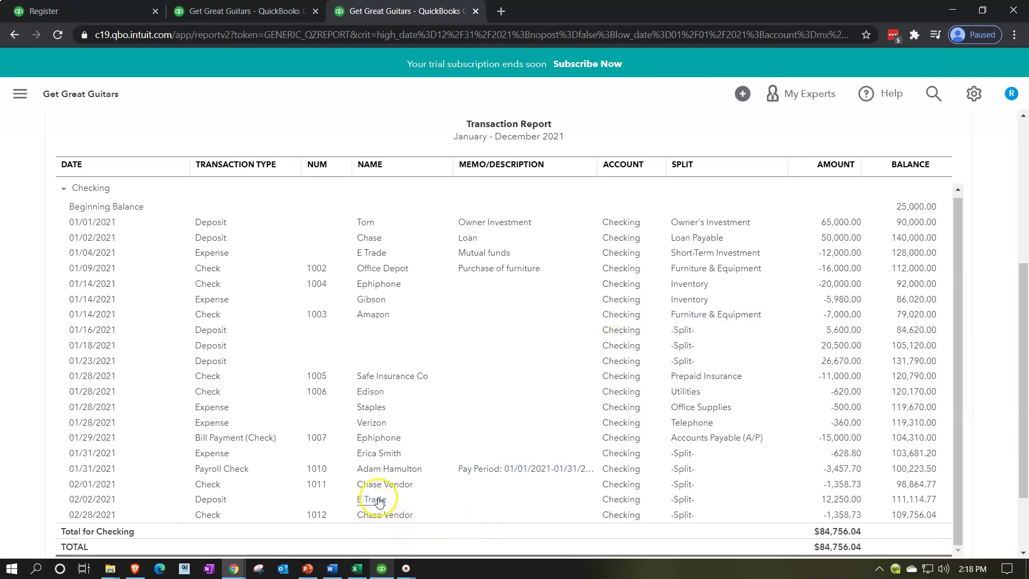
left_click(837, 504)
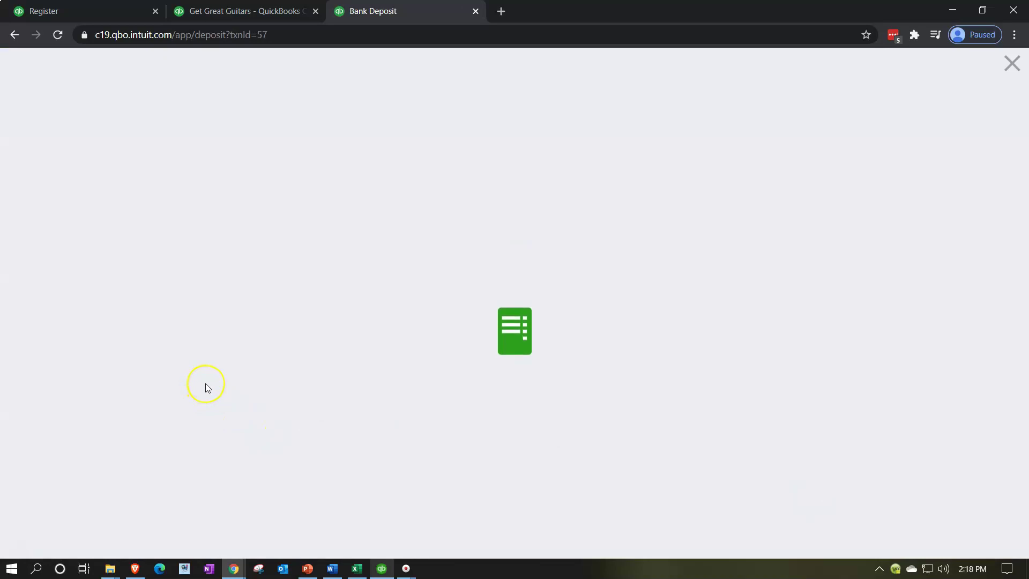
scroll(206, 384, "down", 5)
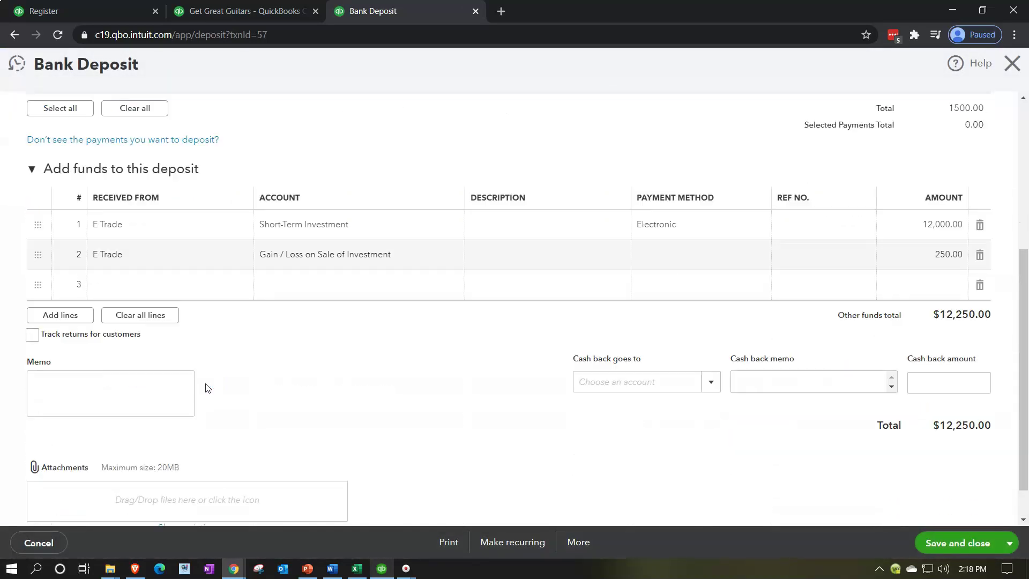
scroll(205, 387, "up", 5)
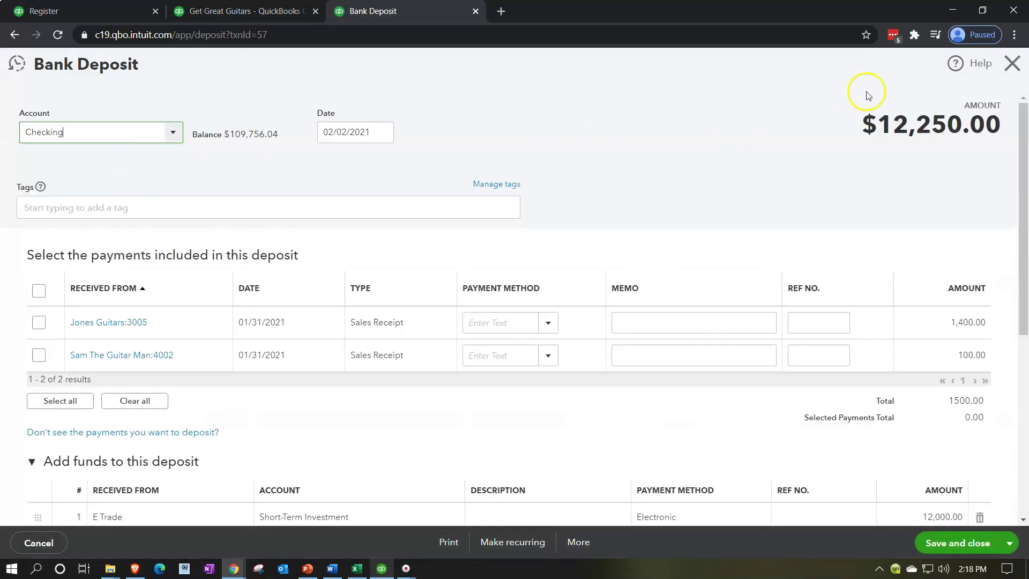
left_click(1006, 63)
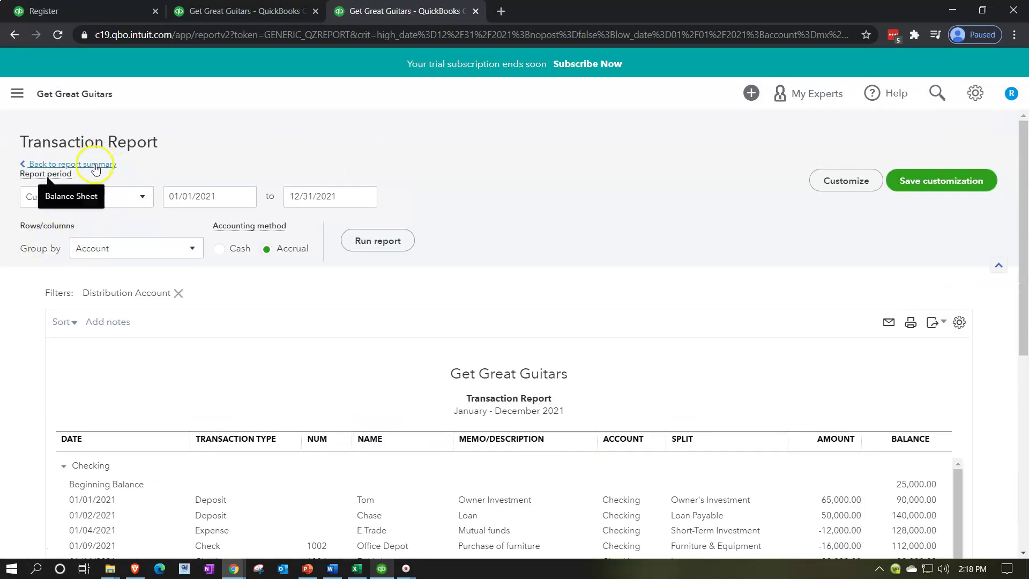
left_click(96, 165)
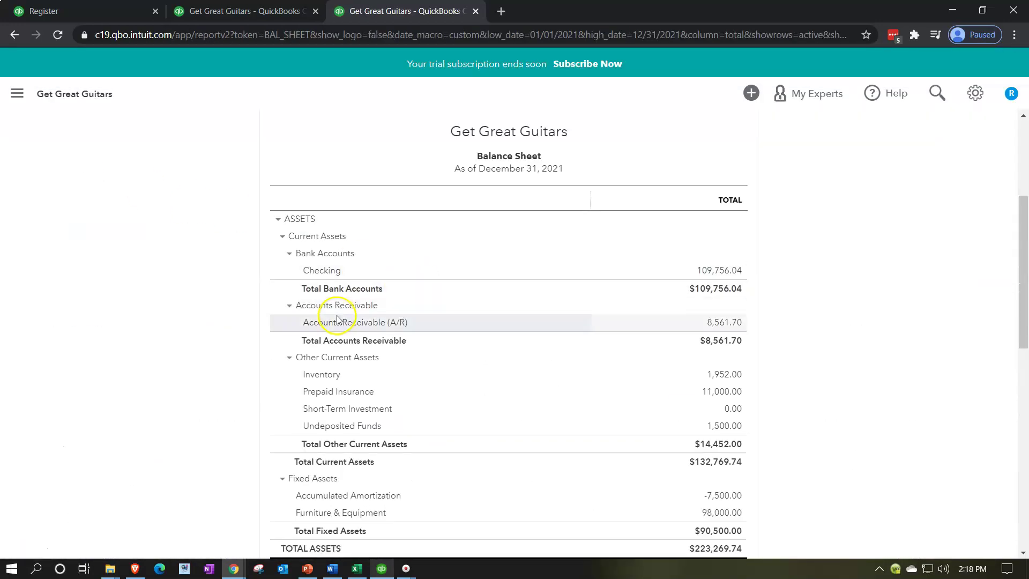
Review the transactions behind the Short-Term Investment balance and return to the Balance Sheet summary.
scroll(339, 317, "down", 2)
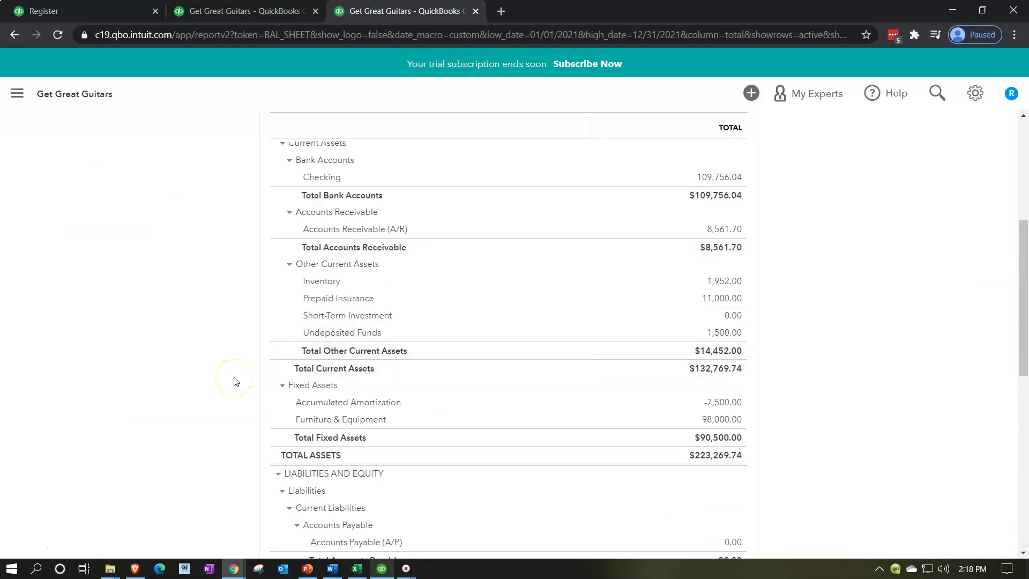
left_click(732, 317)
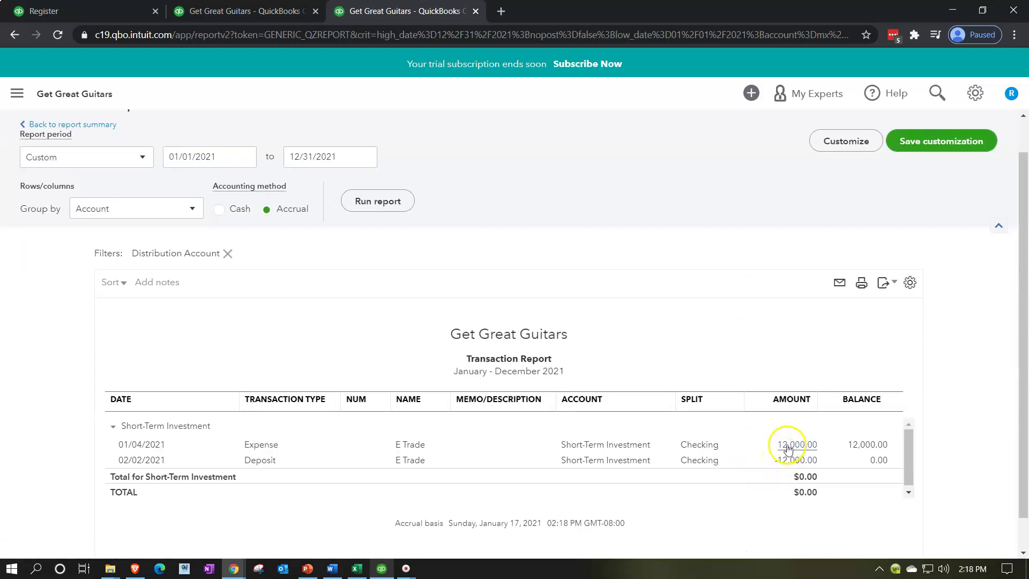
scroll(93, 432, "up", 1)
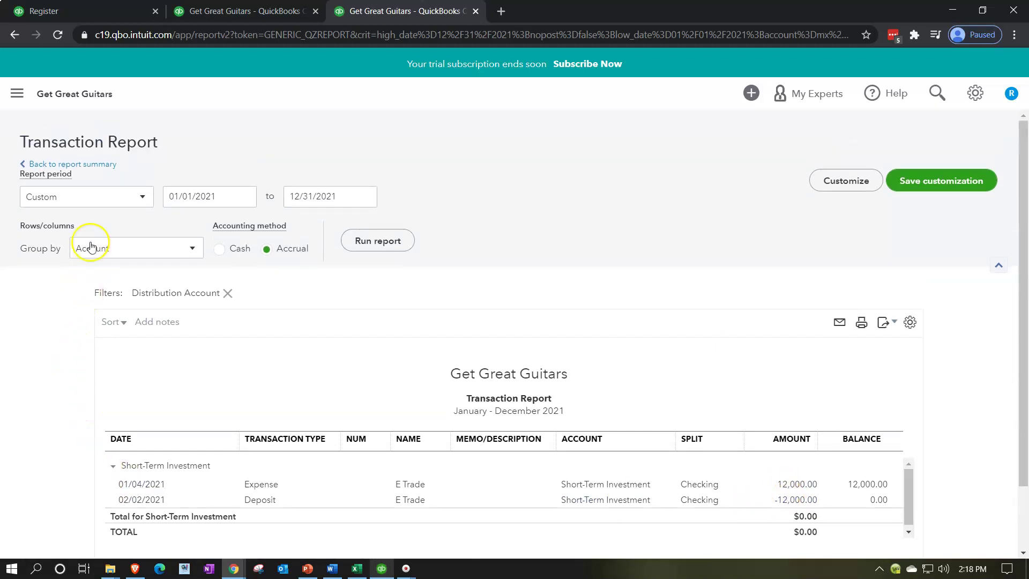
left_click(100, 166)
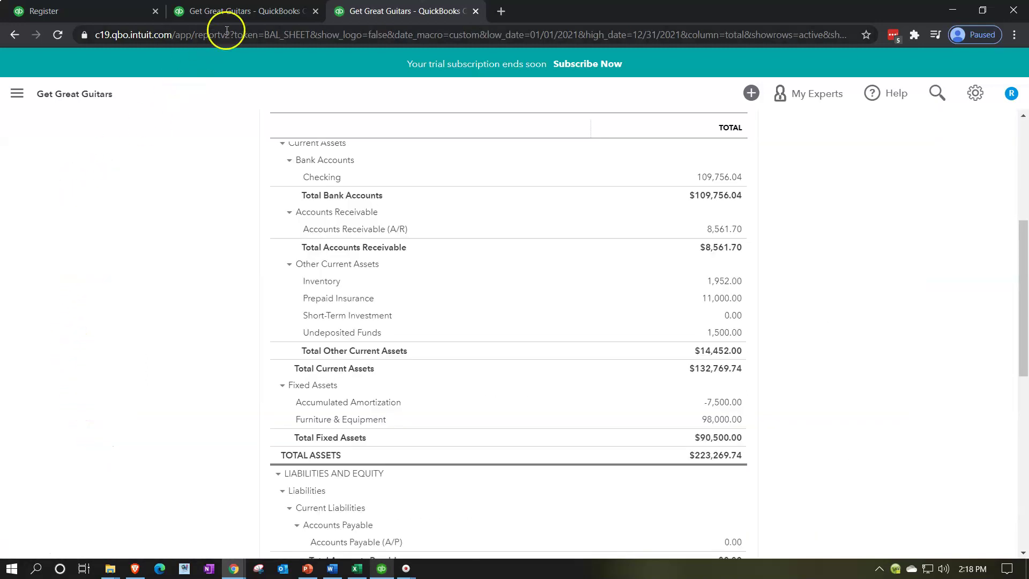
Rerun the 2021 Profit and Loss report and examine its Other Income section.
left_click(250, 10)
scroll(257, 340, "up", 3)
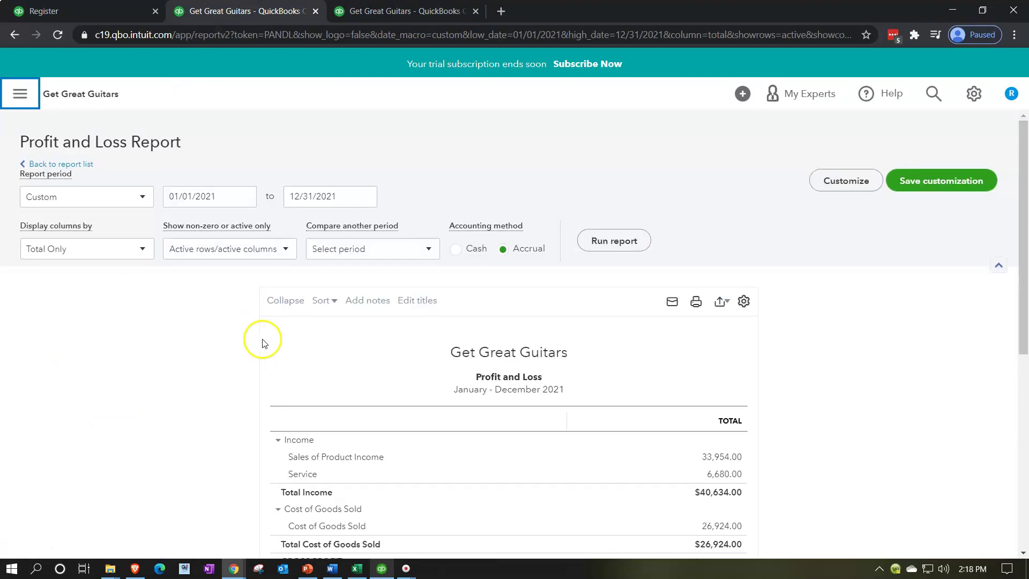
left_click(619, 240)
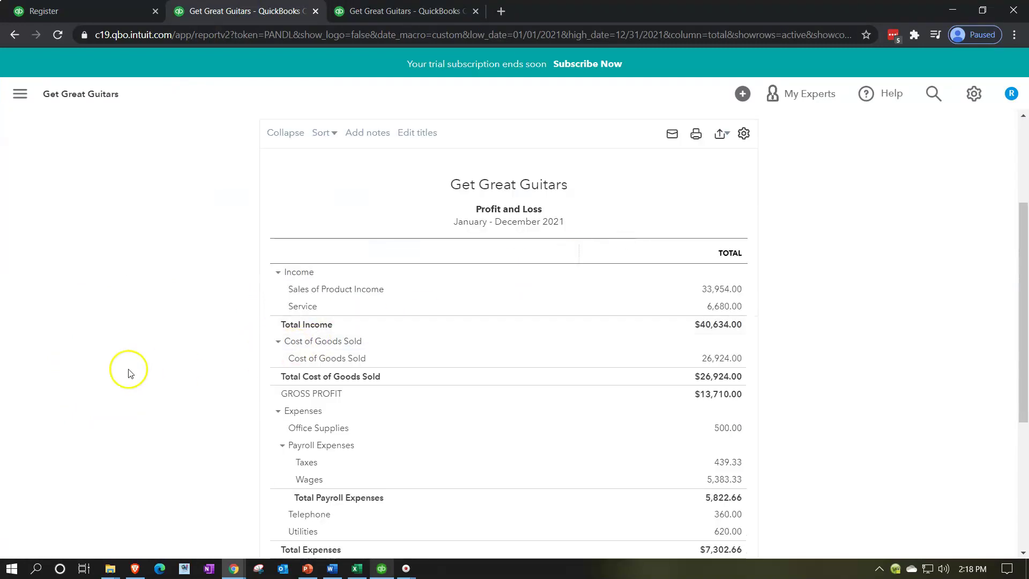
scroll(126, 367, "down", 3)
scroll(129, 373, "down", 2)
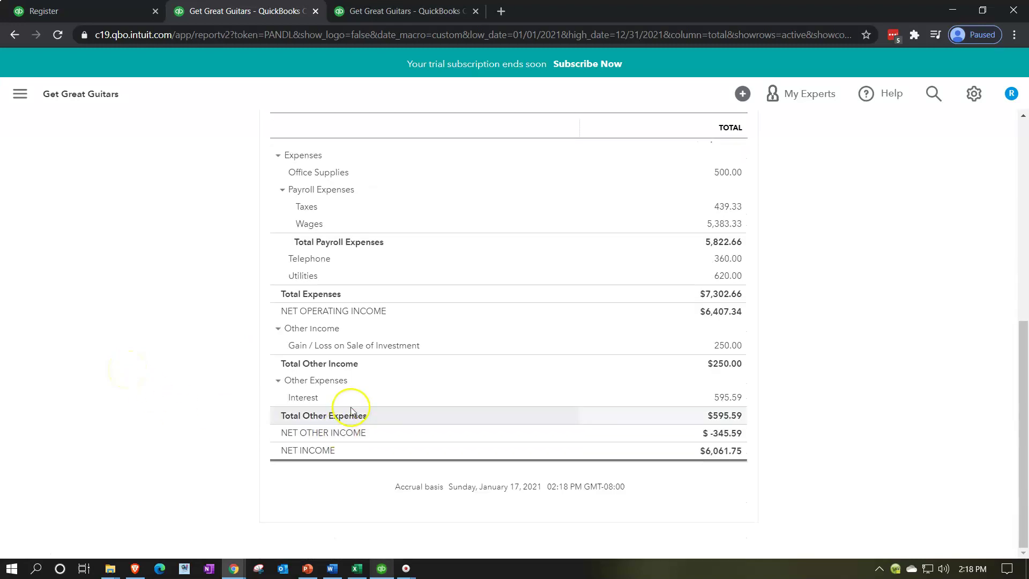
Review the transaction behind Gain / Loss on Sale of Investment and return to the Profit and Loss summary.
left_click(729, 344)
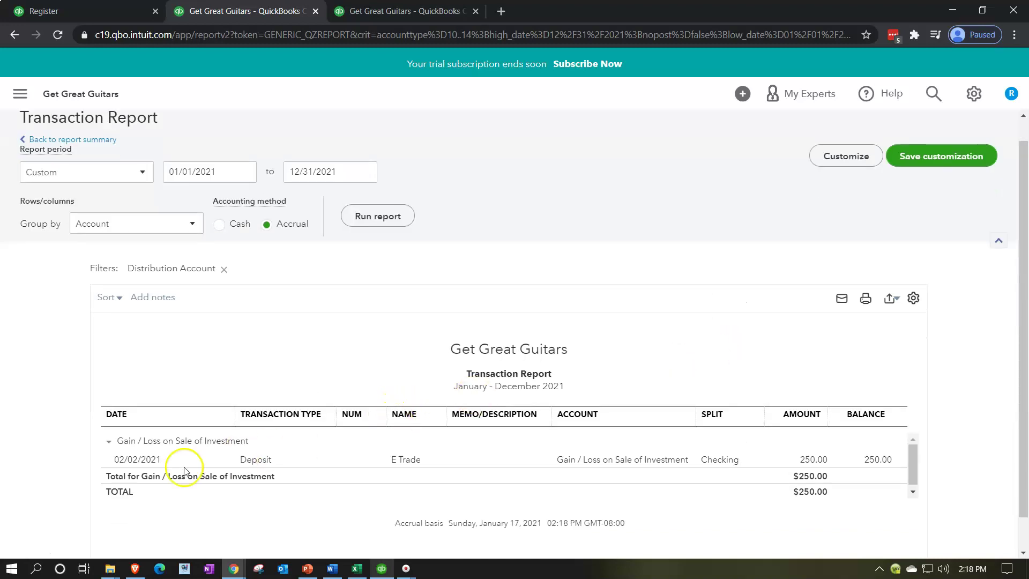
scroll(142, 484, "up", 1)
left_click(103, 169)
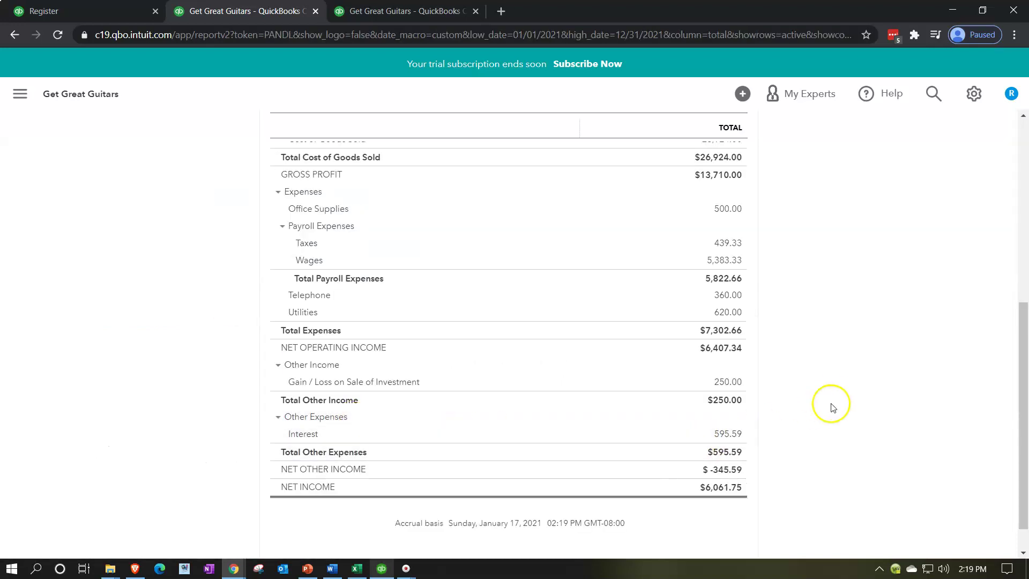
Examine the Profit and Loss report from the income section through net operating income, other income and expenses, and net income.
scroll(830, 396, "up", 2)
key("ctrl+plus")
key("ctrl+plus")
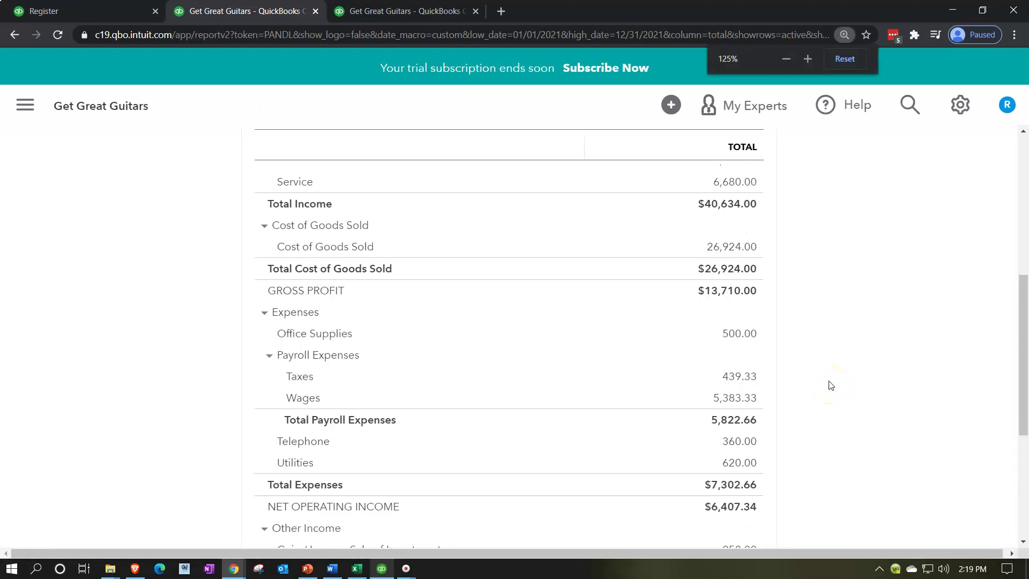
scroll(830, 384, "up", 2)
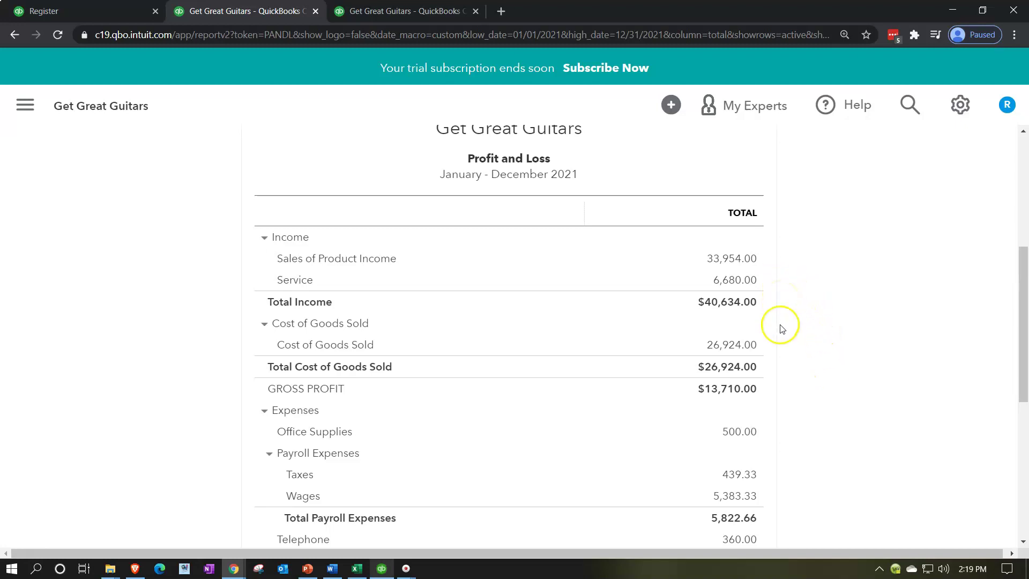
scroll(780, 326, "down", 4)
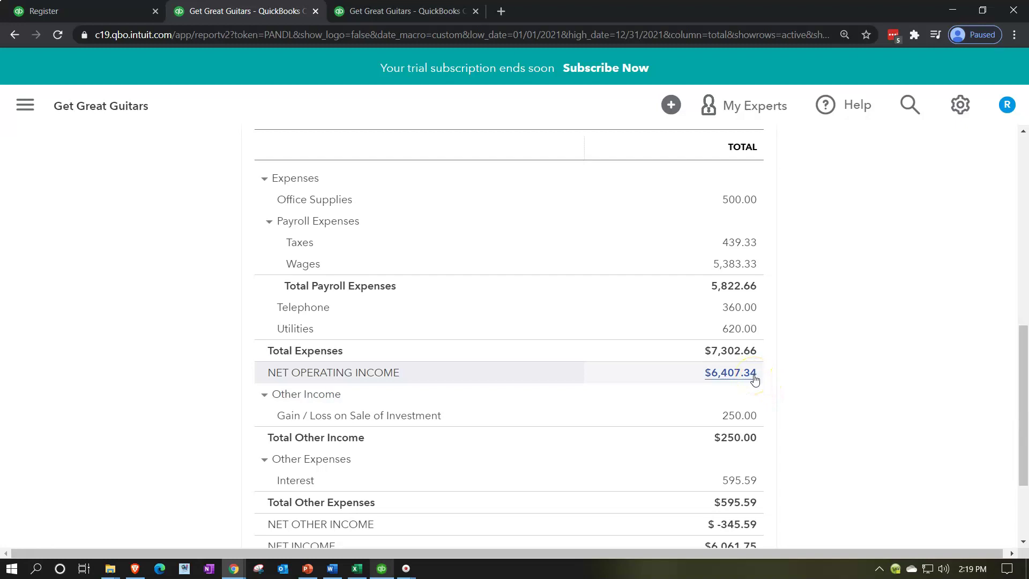
scroll(754, 379, "down", 1)
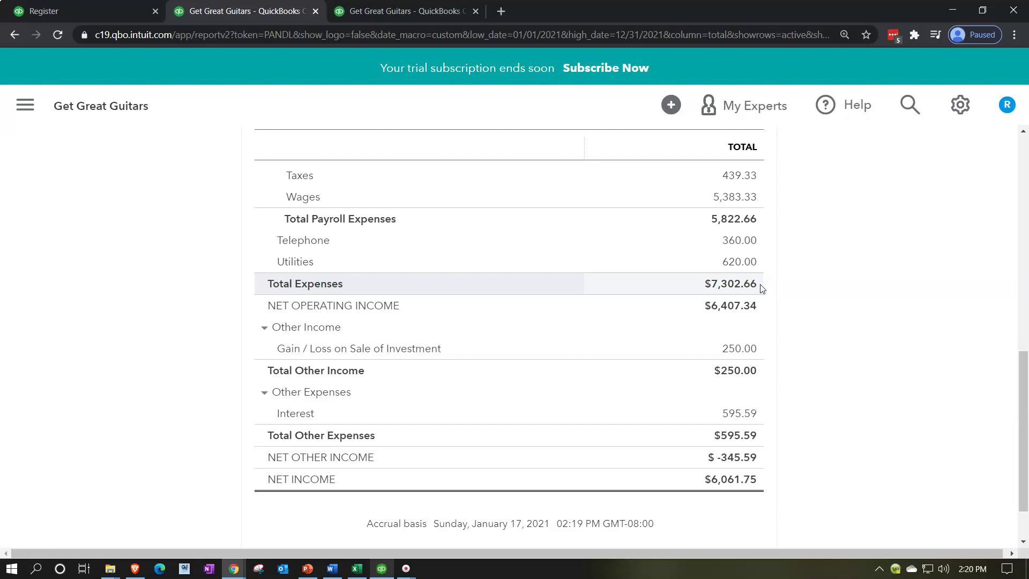
Duplicate the browser tab that holds the Balance Sheet report.
left_click(432, 11)
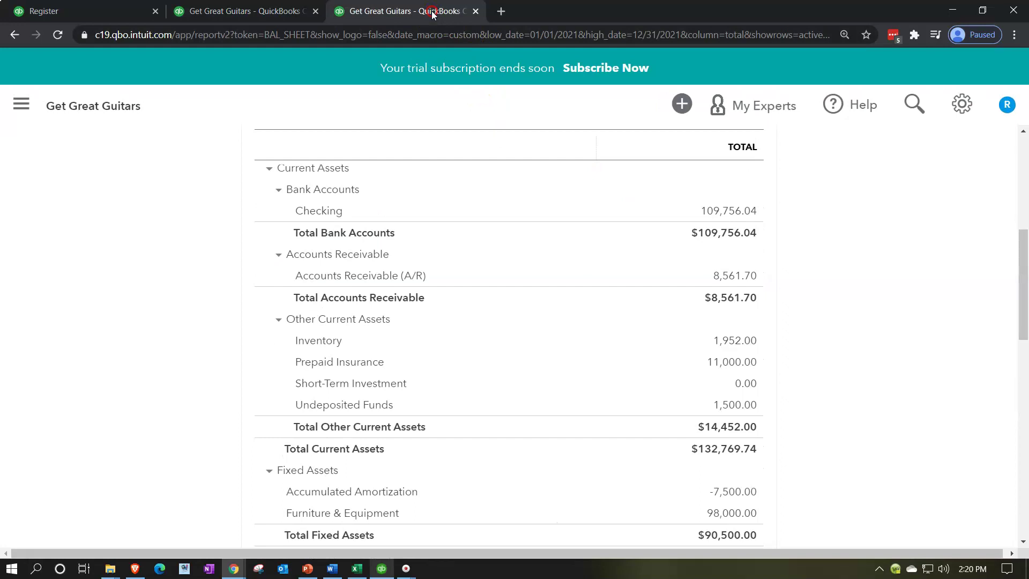
right_click(433, 13)
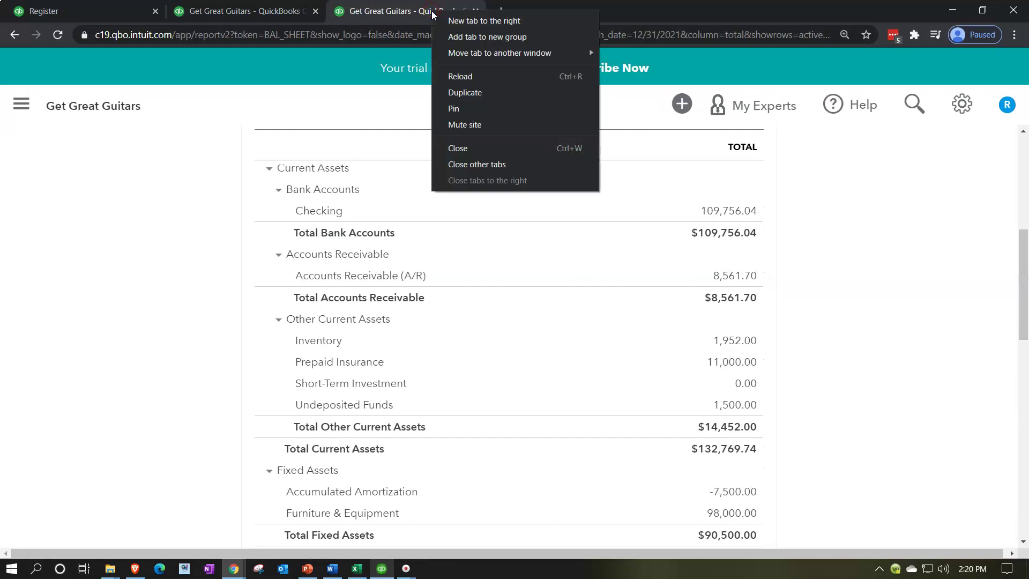
left_click(455, 92)
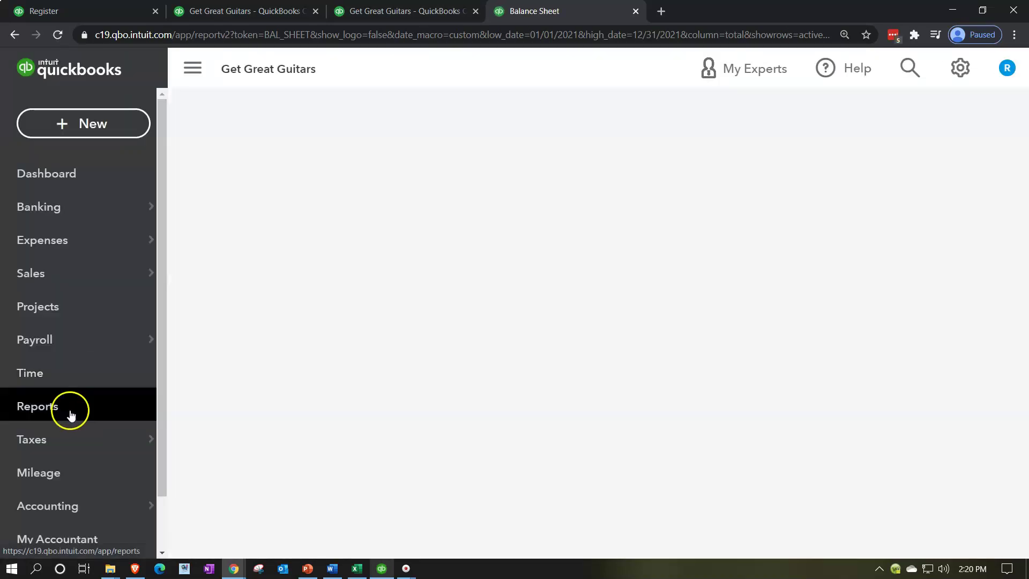
Search the reports list for "trial" and open the Trial Balance report in the duplicated tab.
left_click(71, 412)
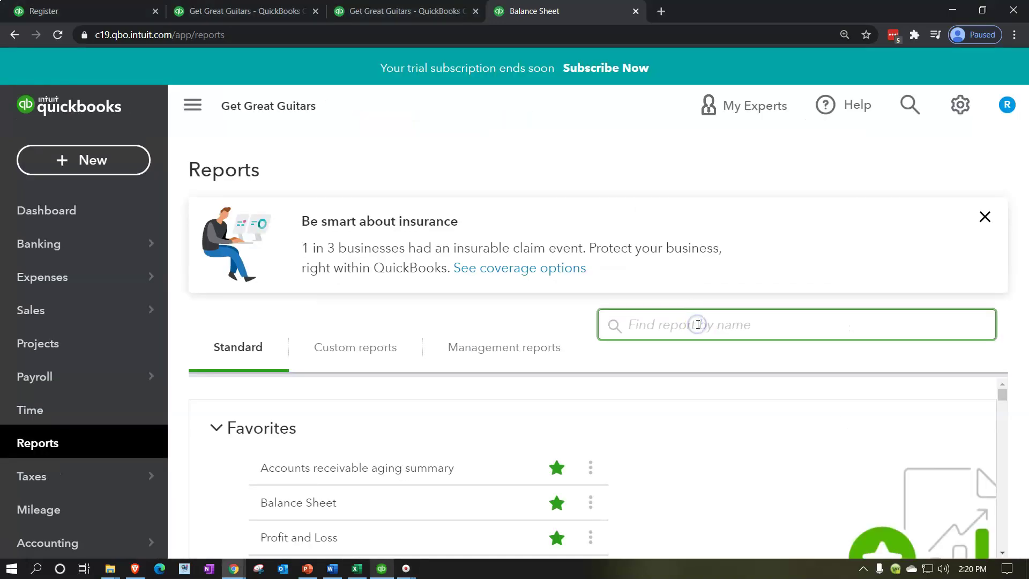
type("trial")
key("Down")
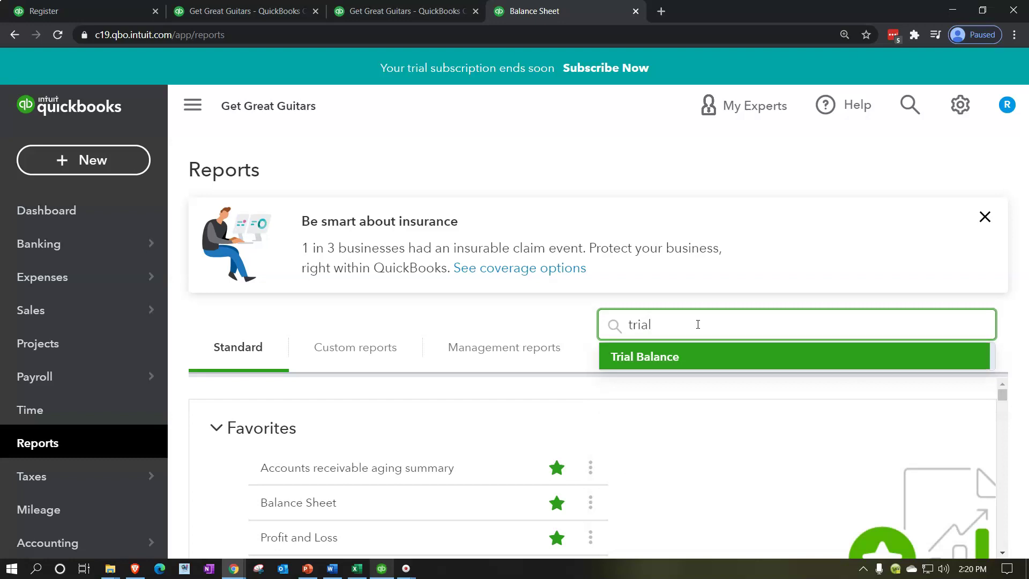
key("Return")
scroll(601, 349, "down", 4)
scroll(552, 347, "up", 4)
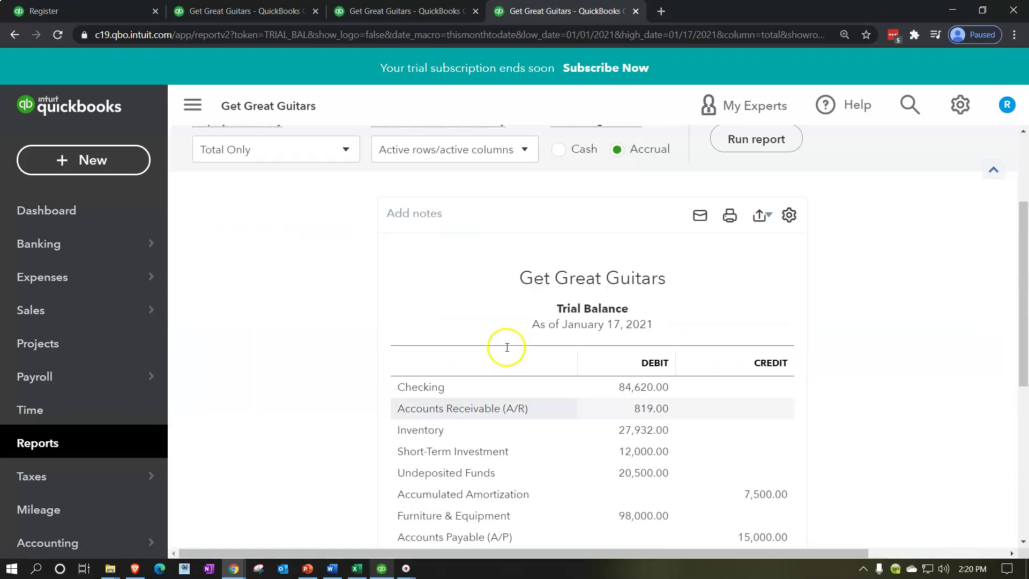
Rerun the Trial Balance with an end date of 12/31/2021 and examine its accounts from Checking through the totals.
left_click(200, 109)
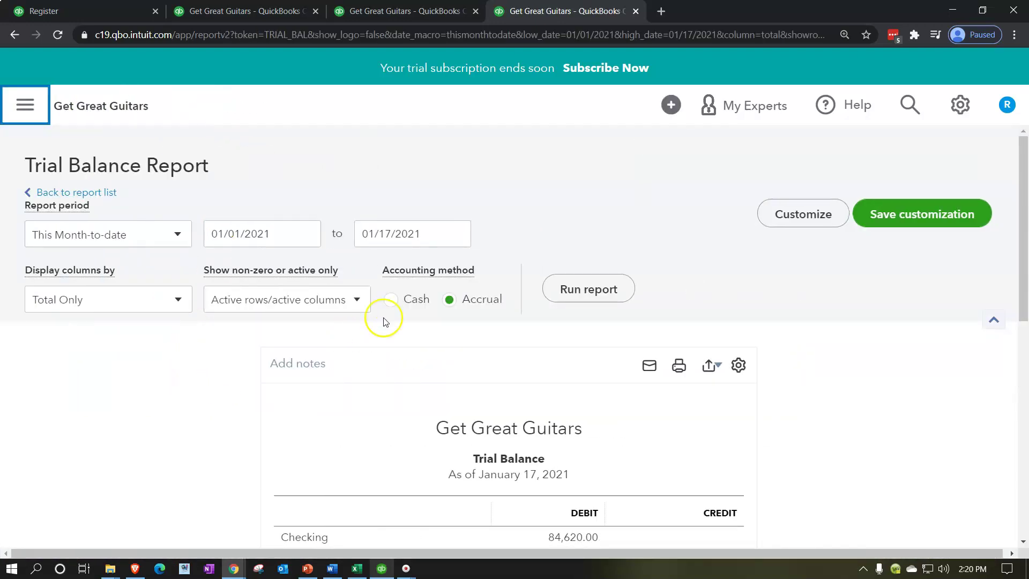
triple_click(433, 233)
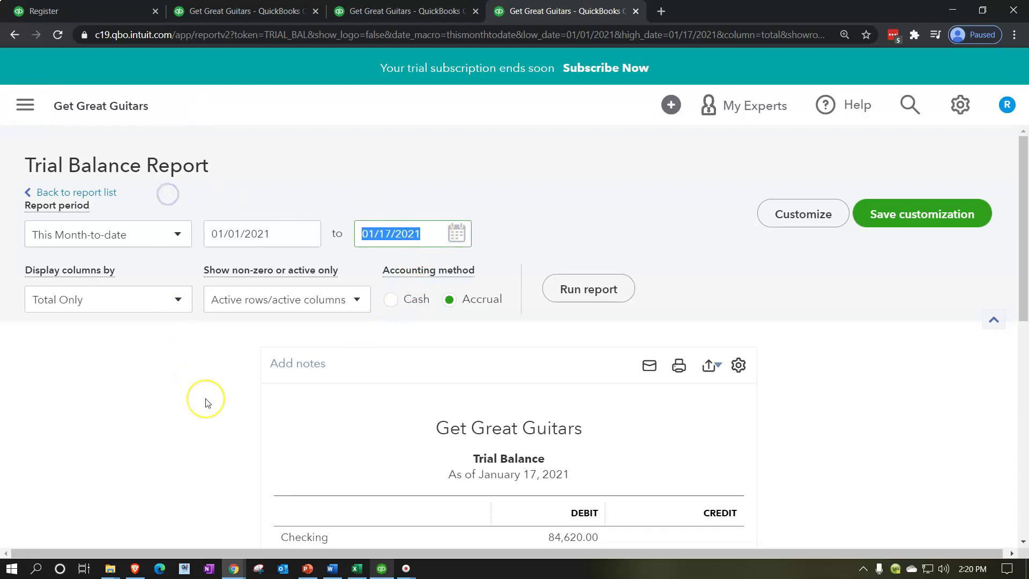
type("123121")
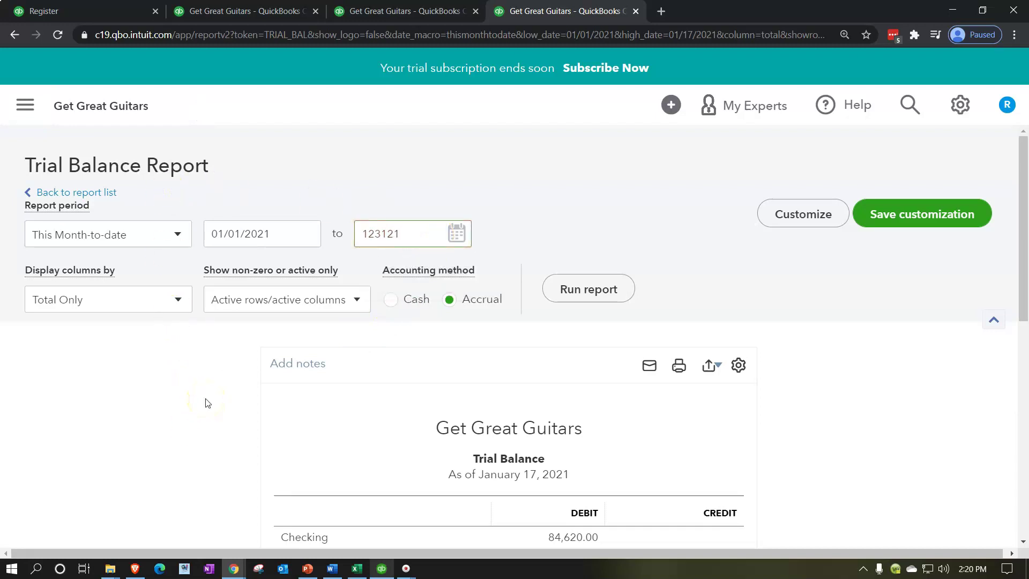
left_click(208, 400)
left_click(581, 288)
scroll(376, 373, "down", 4)
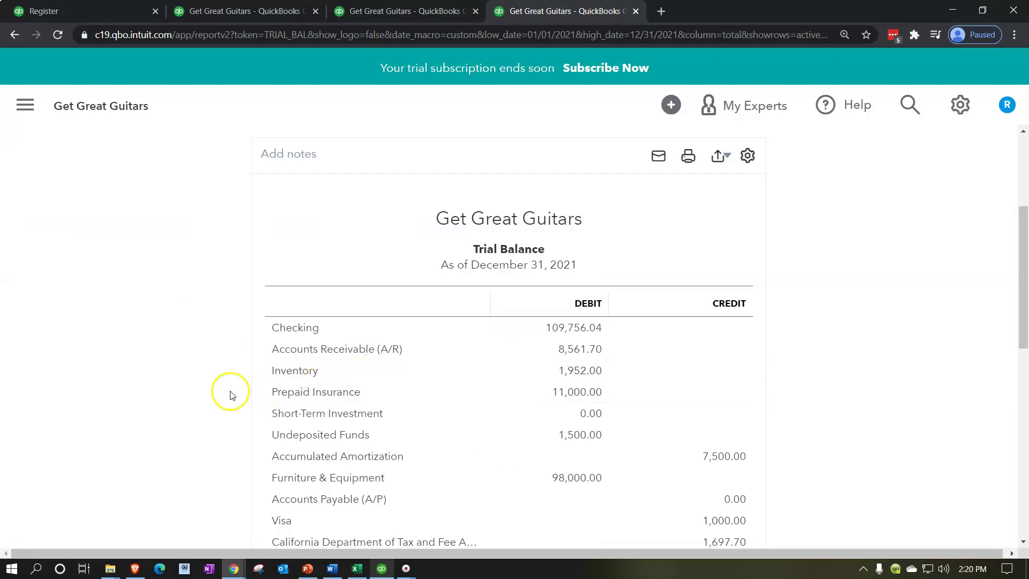
scroll(173, 378, "down", 4)
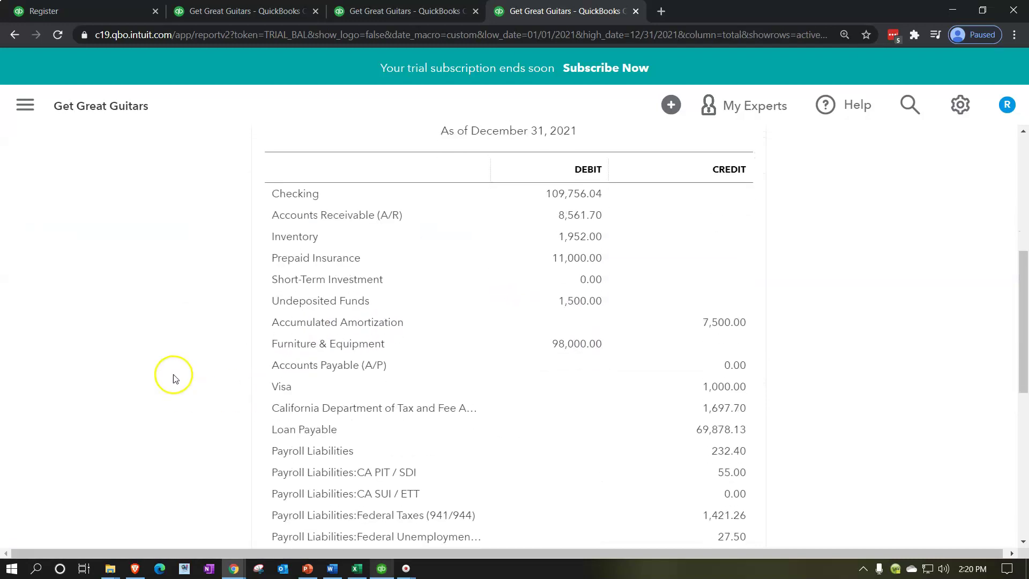
scroll(173, 379, "down", 4)
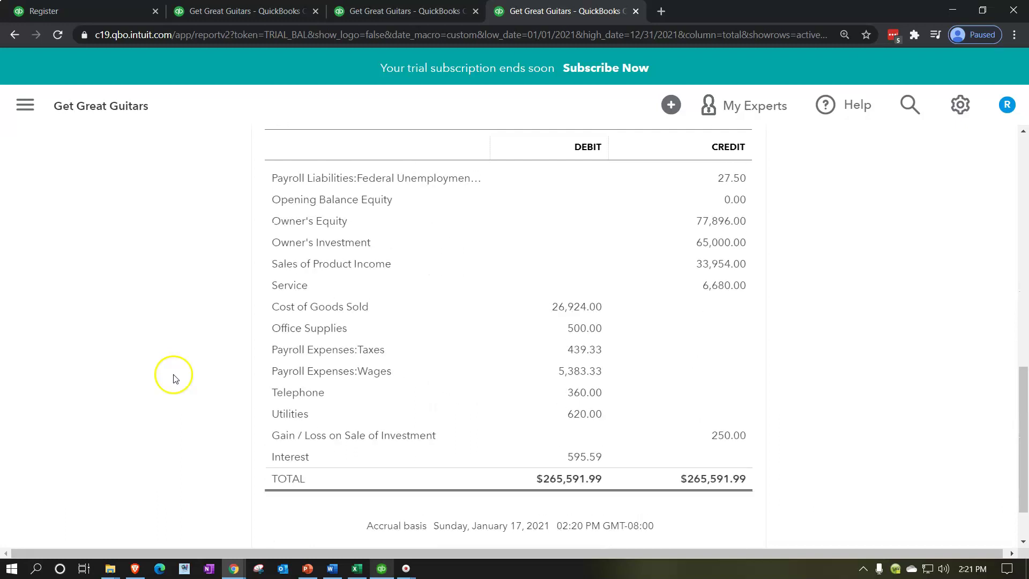
scroll(173, 379, "up", 4)
scroll(173, 378, "up", 2)
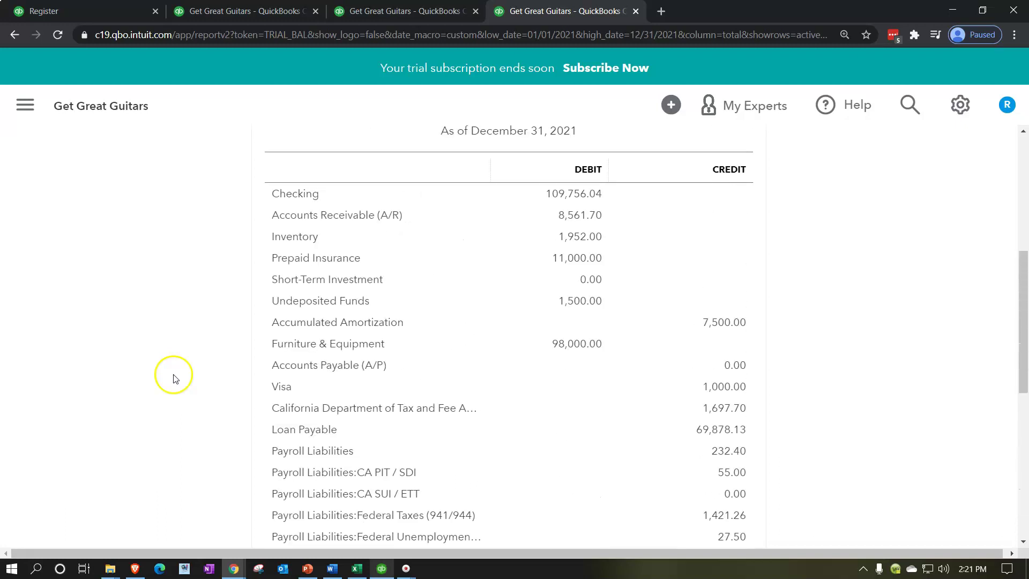